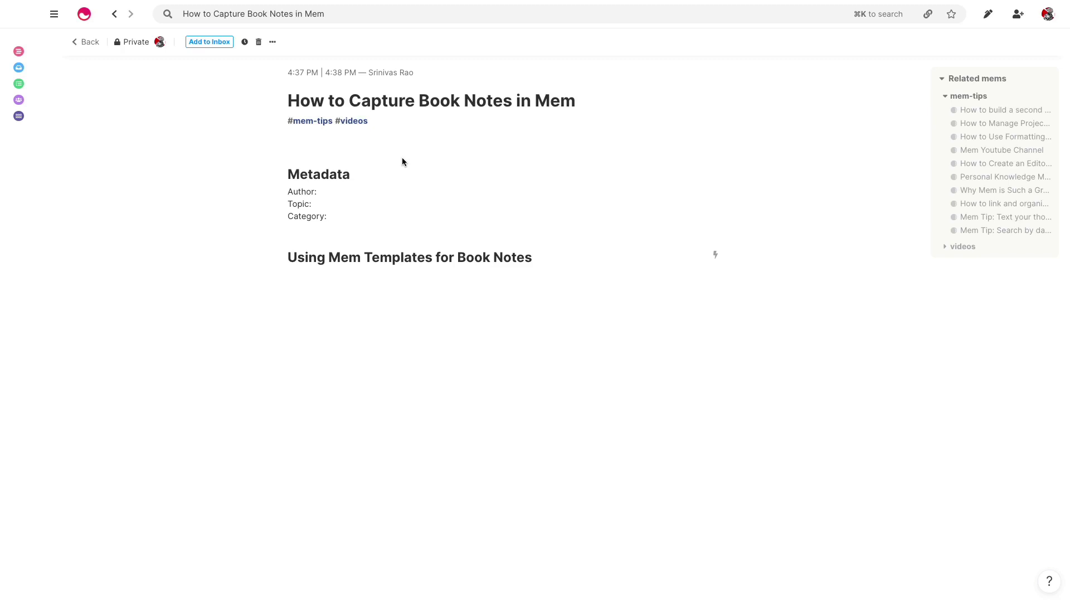
Step: Tag the metadata: Author #Cal Newport, Topic #Productivity, Category #Resources and #Book Notes
click(330, 203)
click(338, 191)
text(#Cal Newport)
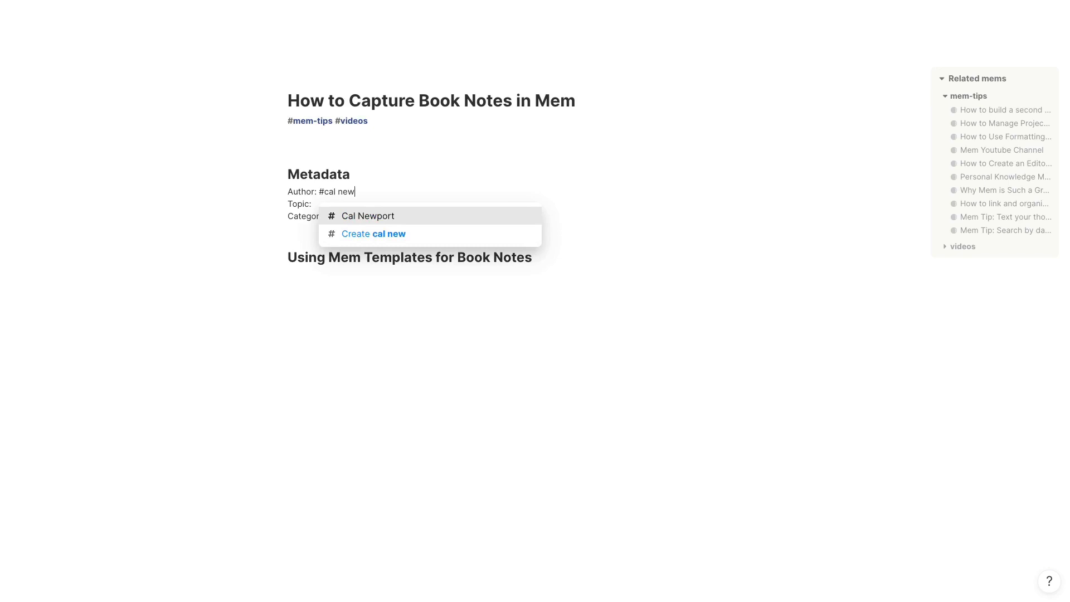
key(Return)
click(313, 204)
text(#prod)
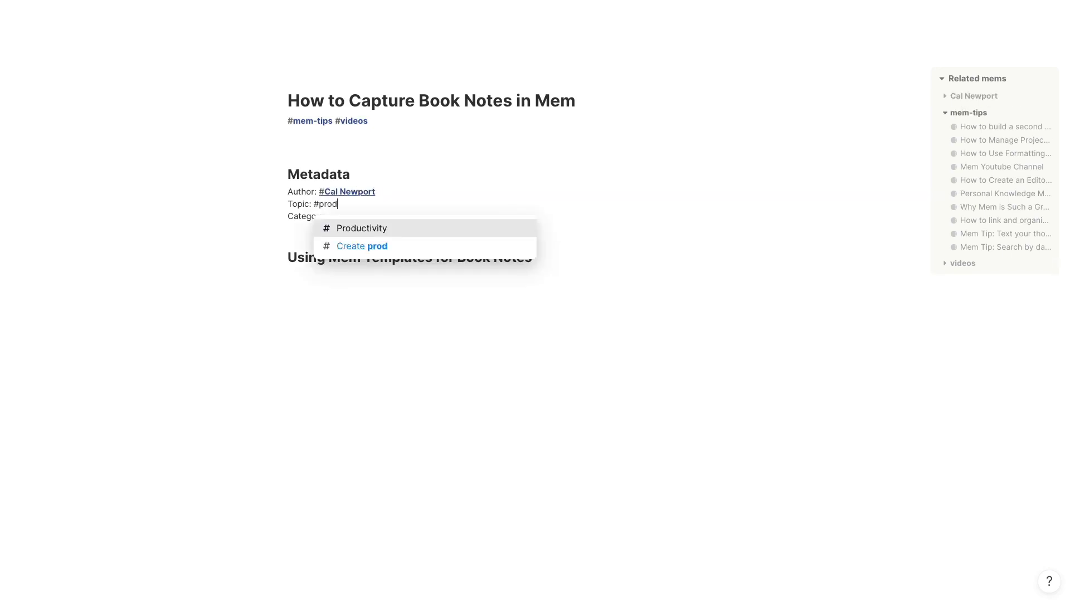
key(Return)
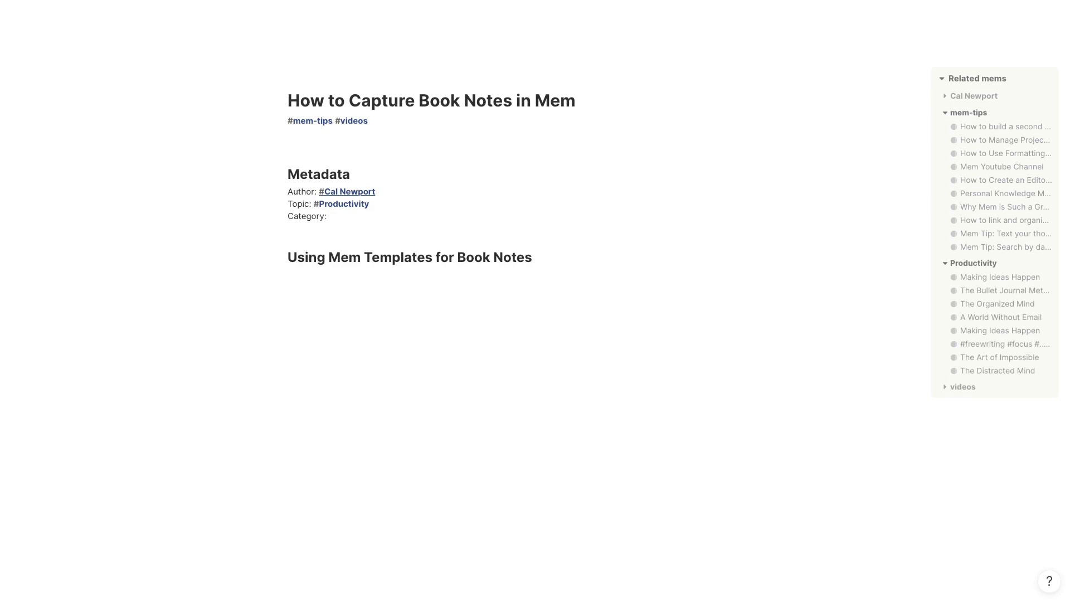
text(#res)
key(Return)
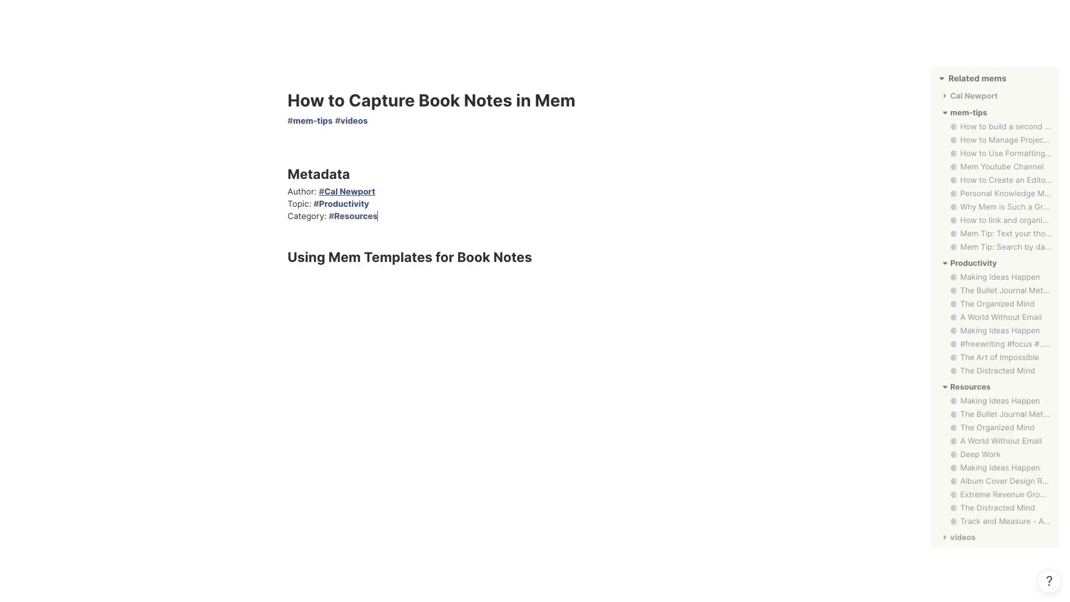
text(#book)
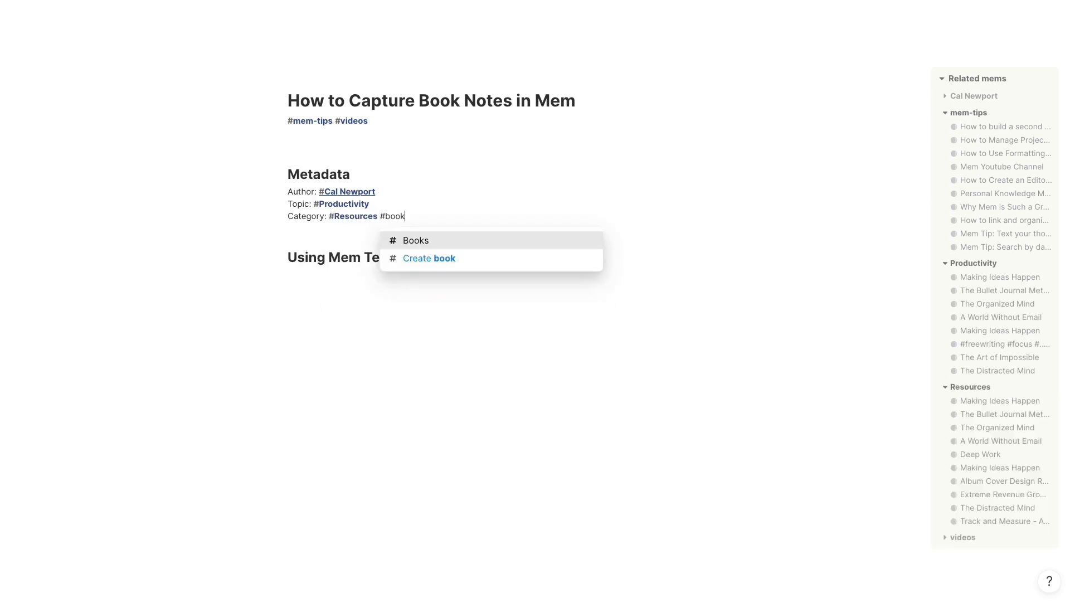
key(Return)
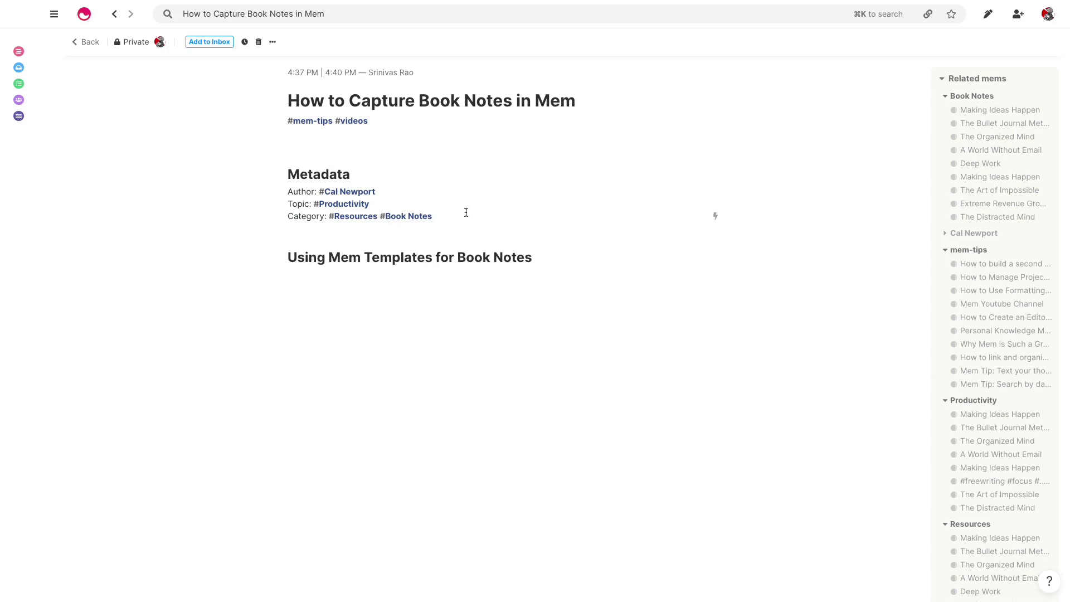
Step: Delete all those tags again and change the 'Topic:' label to 'Topics'
drag(456, 222, 328, 216)
key(BackSpace)
click(369, 204)
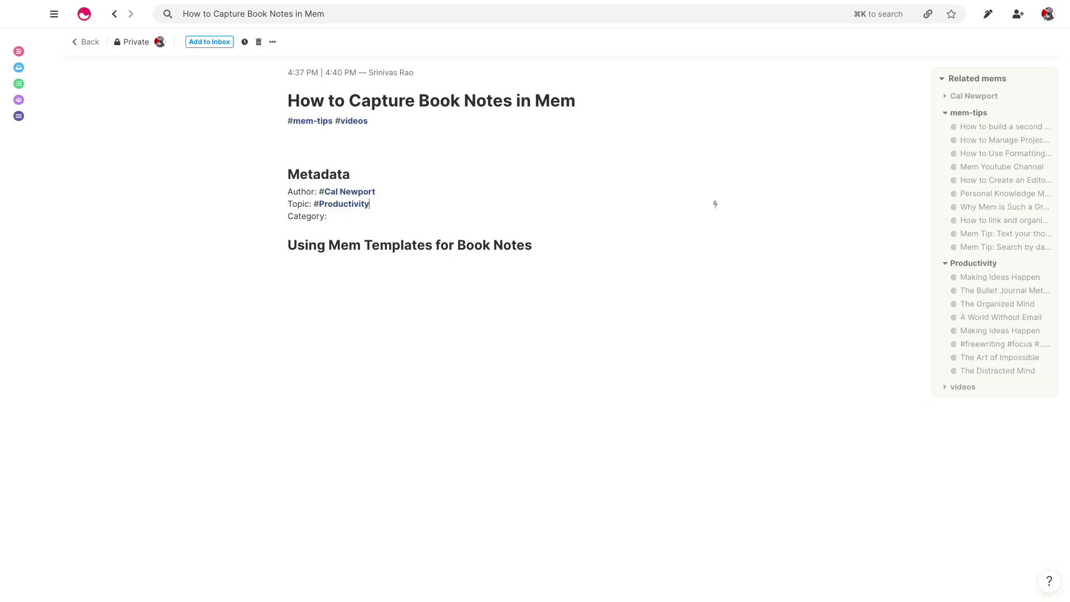
key(BackSpace)
key(BackSpace)
key(BackSpace)
key(BackSpace)
key(BackSpace)
key(BackSpace)
key(BackSpace)
key(BackSpace)
key(BackSpace)
key(BackSpace)
key(BackSpace)
key(BackSpace)
key(BackSpace)
key(BackSpace)
key(BackSpace)
text(s)
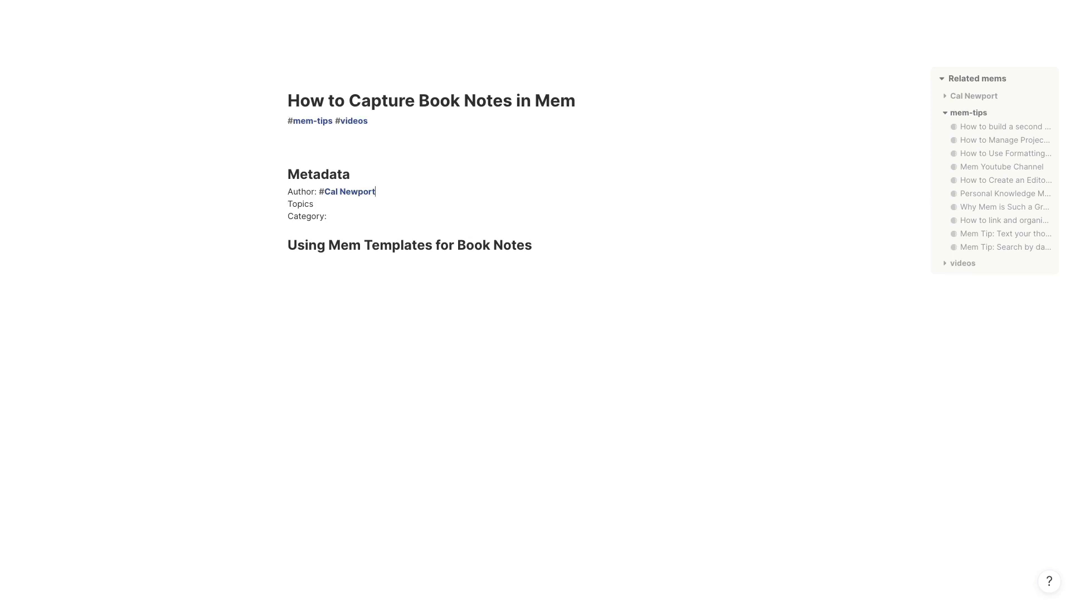
key(BackSpace)
key(BackSpace)
key(BackSpace)
key(BackSpace)
key(BackSpace)
key(BackSpace)
key(BackSpace)
key(BackSpace)
key(BackSpace)
key(BackSpace)
key(BackSpace)
key(BackSpace)
key(BackSpace)
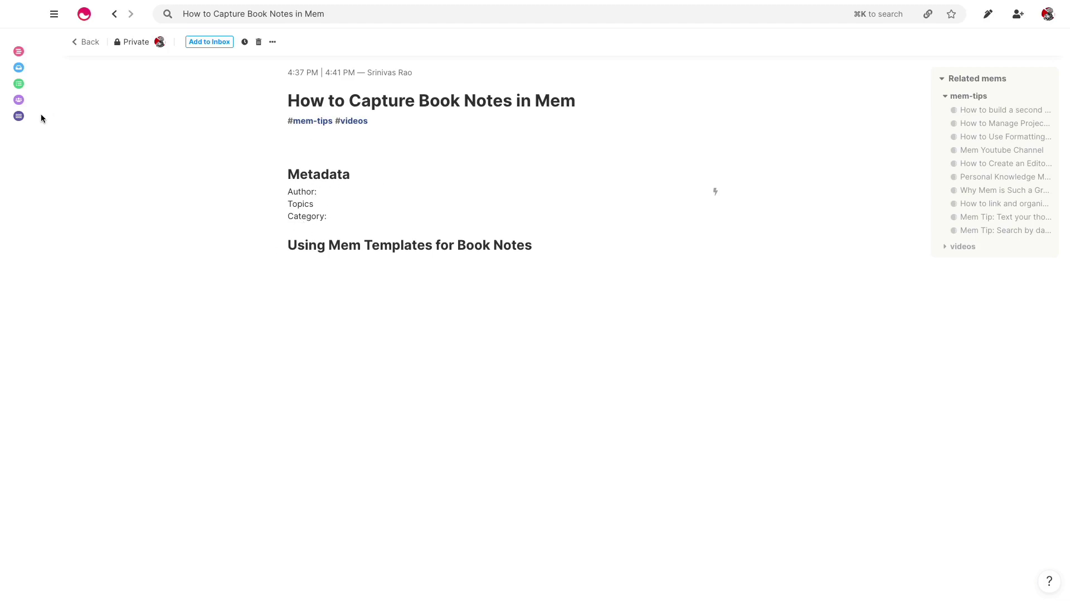
Step: Open the Book Notes template for editing from Flows > Templates
click(22, 117)
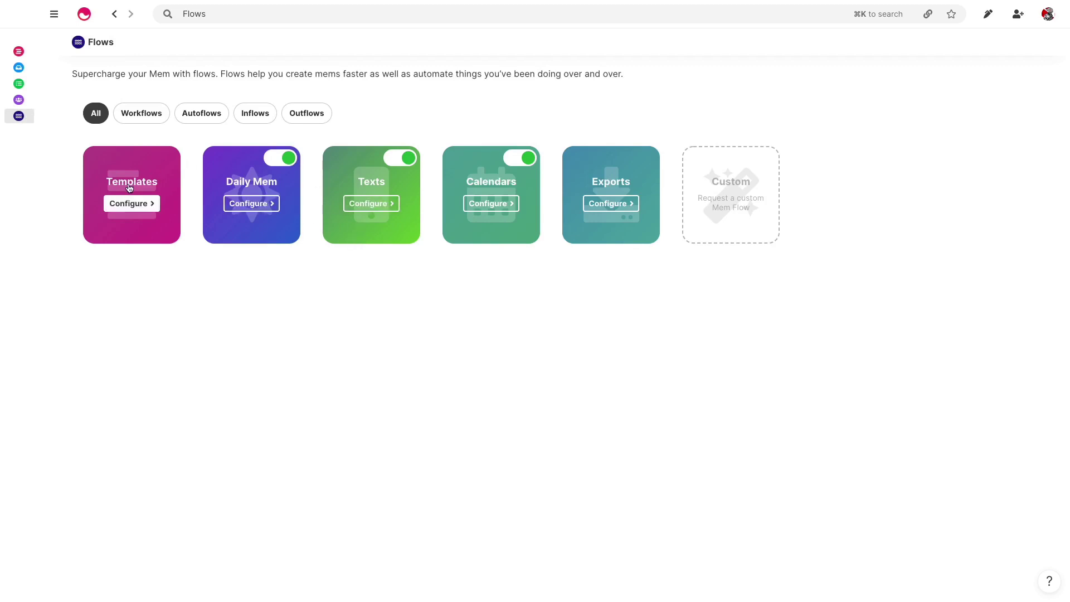
click(131, 203)
click(1035, 231)
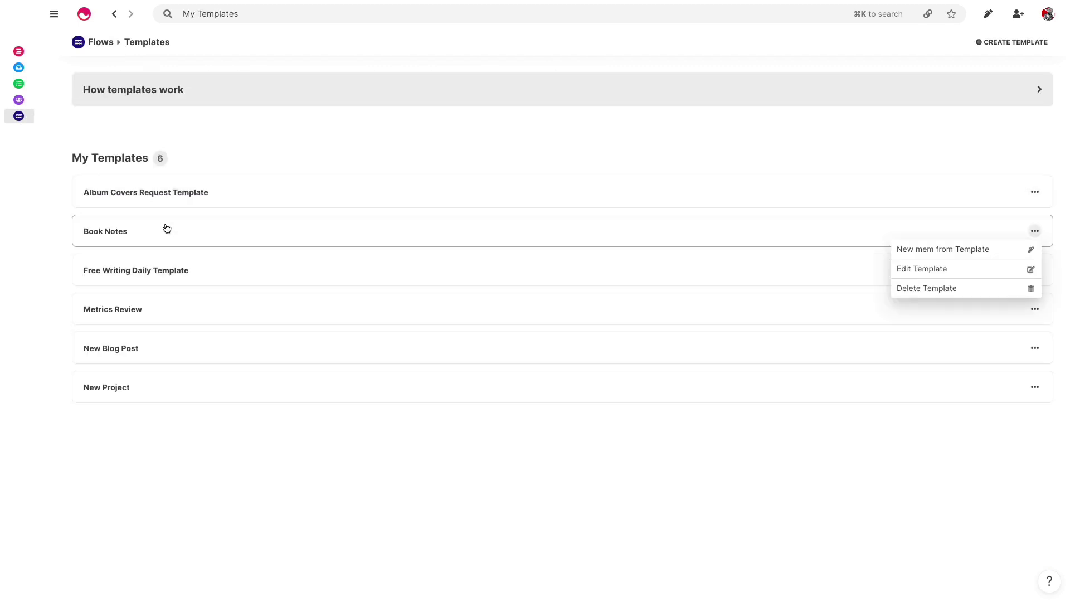
click(919, 269)
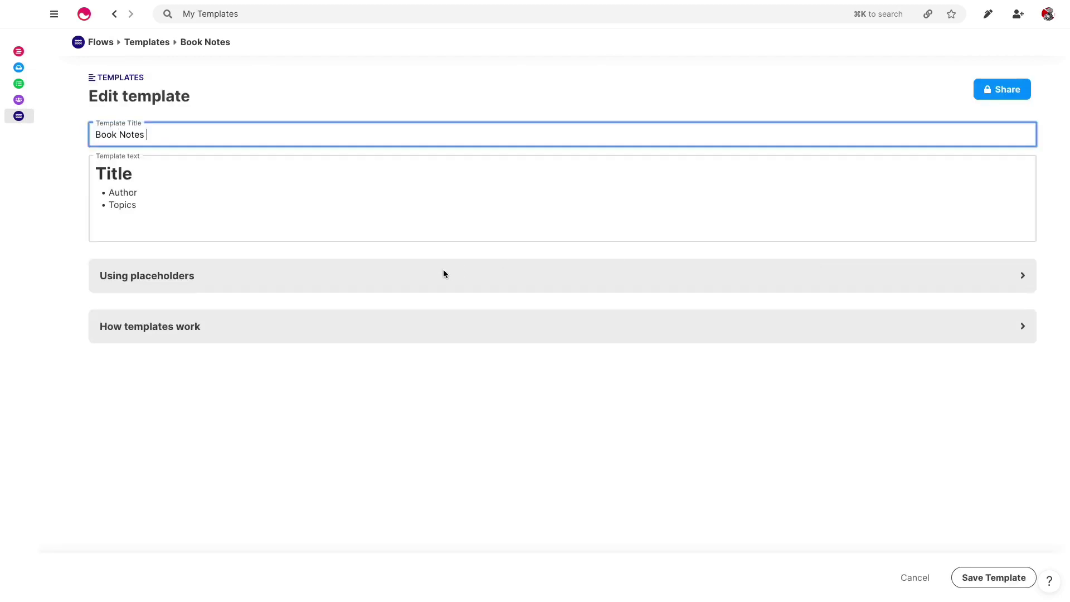
Step: Add a 'Category: #Resources #Book Notes' bullet under Topics and save the template
click(141, 193)
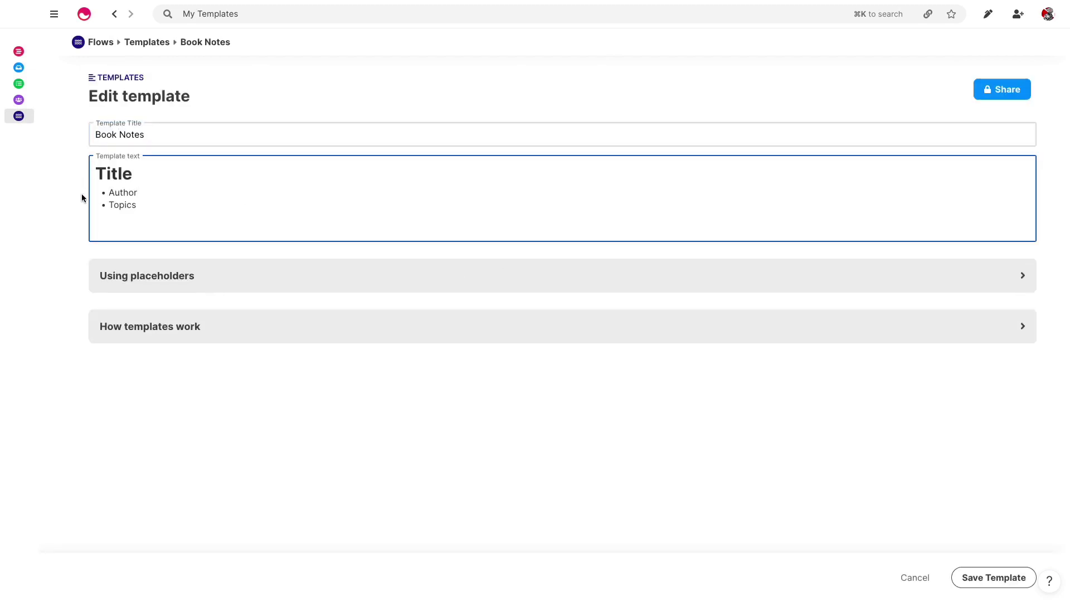
key(Return)
text(#)
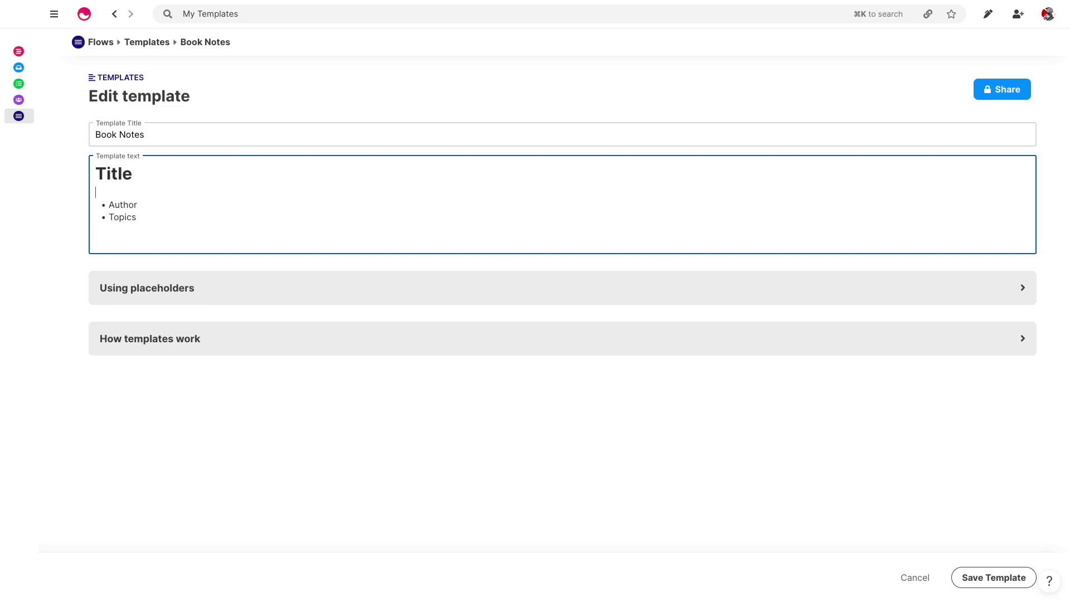
click(110, 216)
key(Return)
text(Categor)
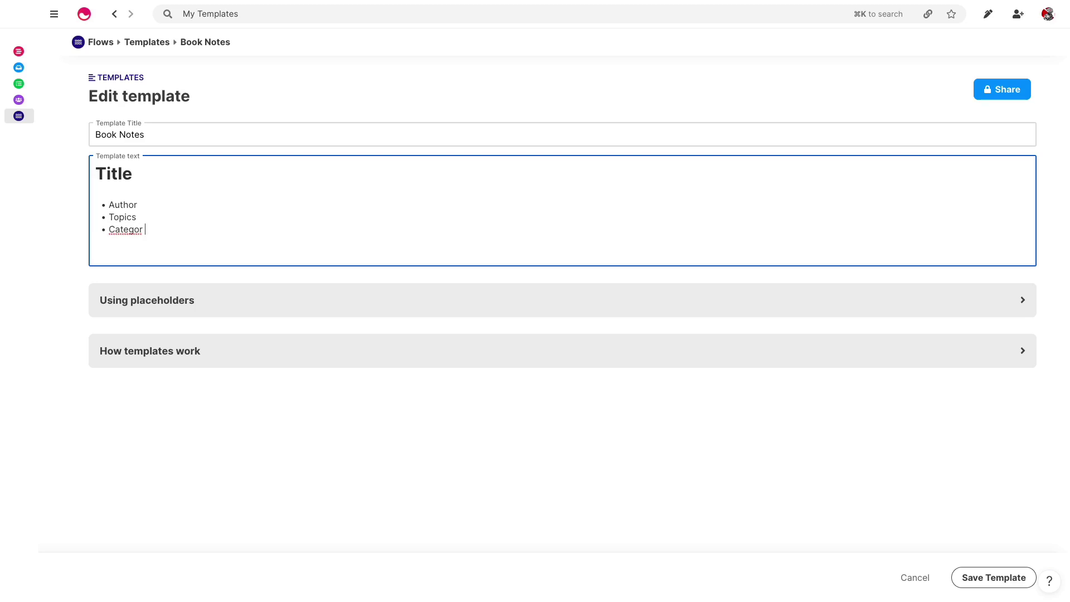
text(y)
text(: #)
text(Resour)
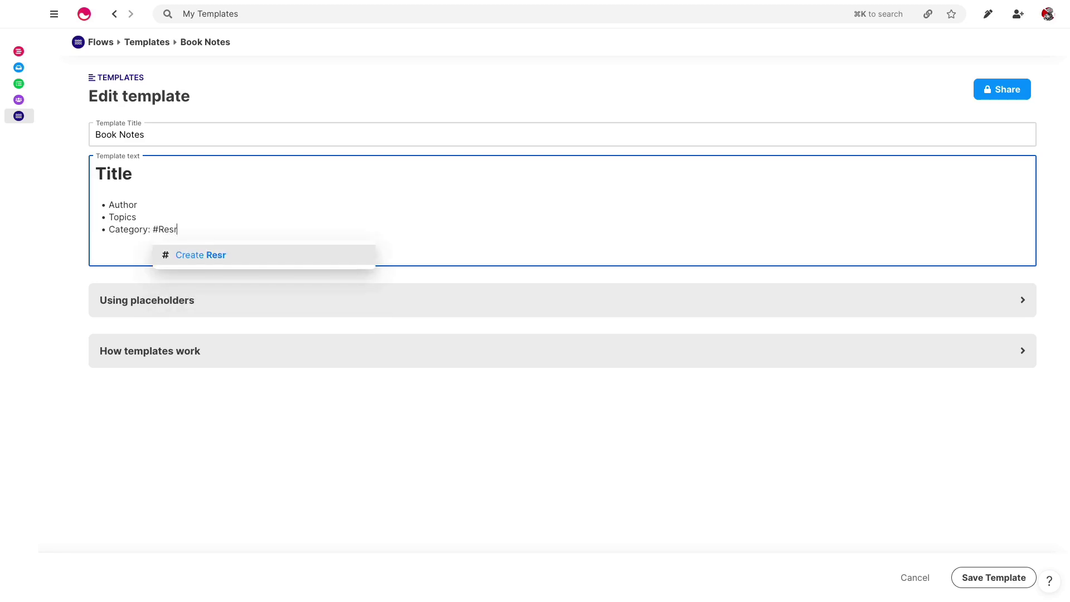
key(Return)
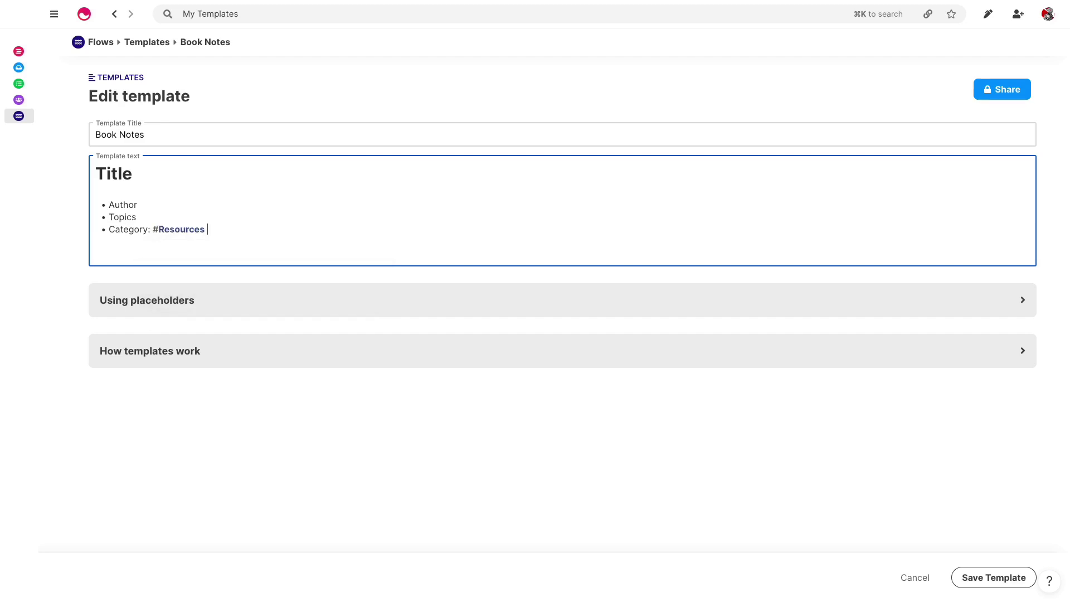
text(#book No)
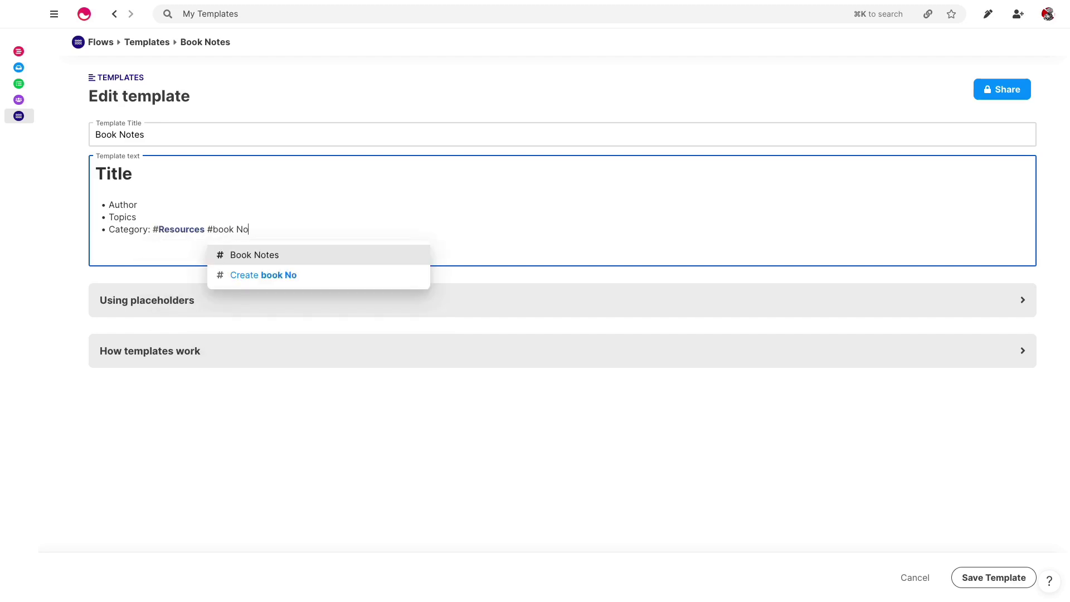
key(Return)
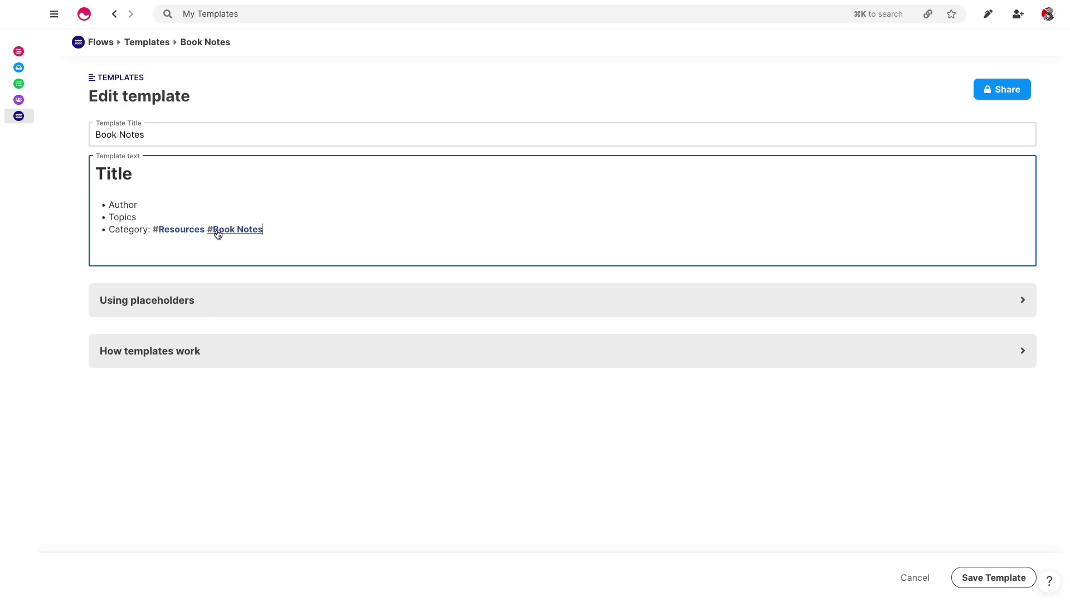
click(997, 576)
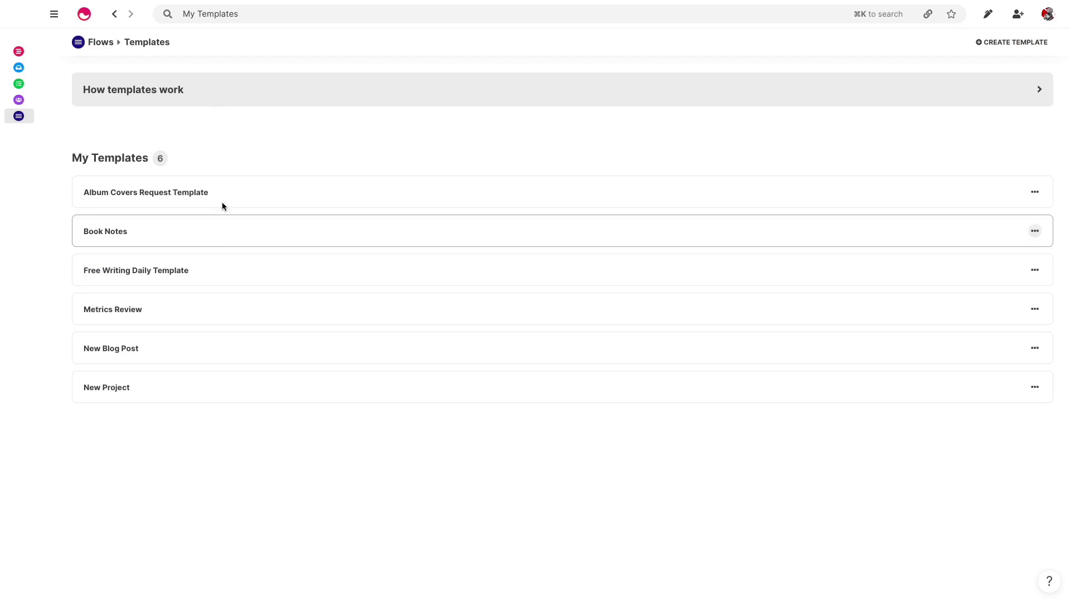
Step: Create a new mem from the Book Notes template via search
mouse_move(31, 79)
click(41, 50)
click(266, 21)
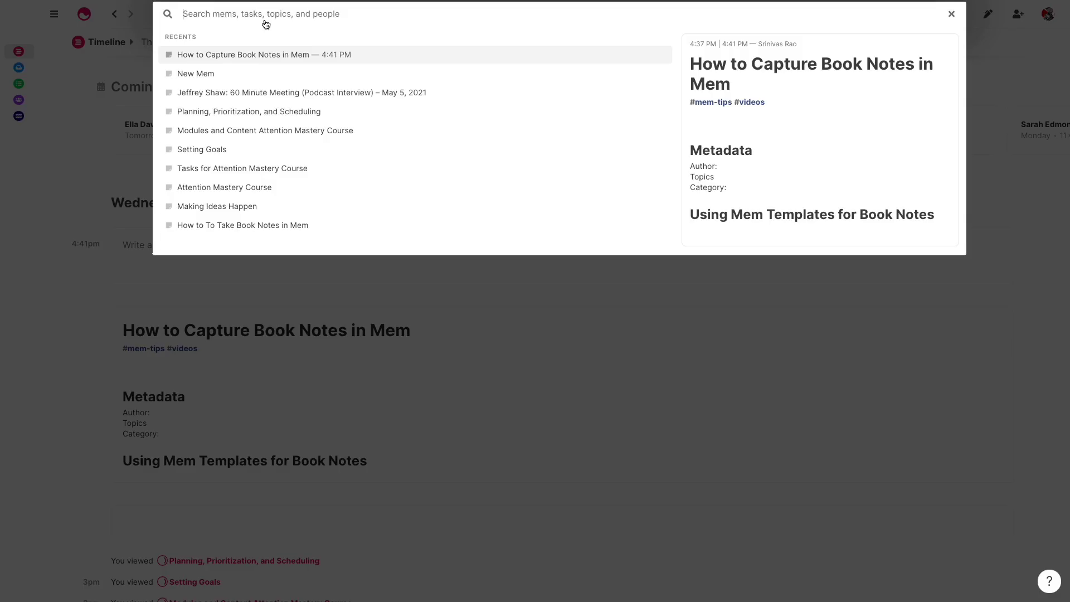
text(book)
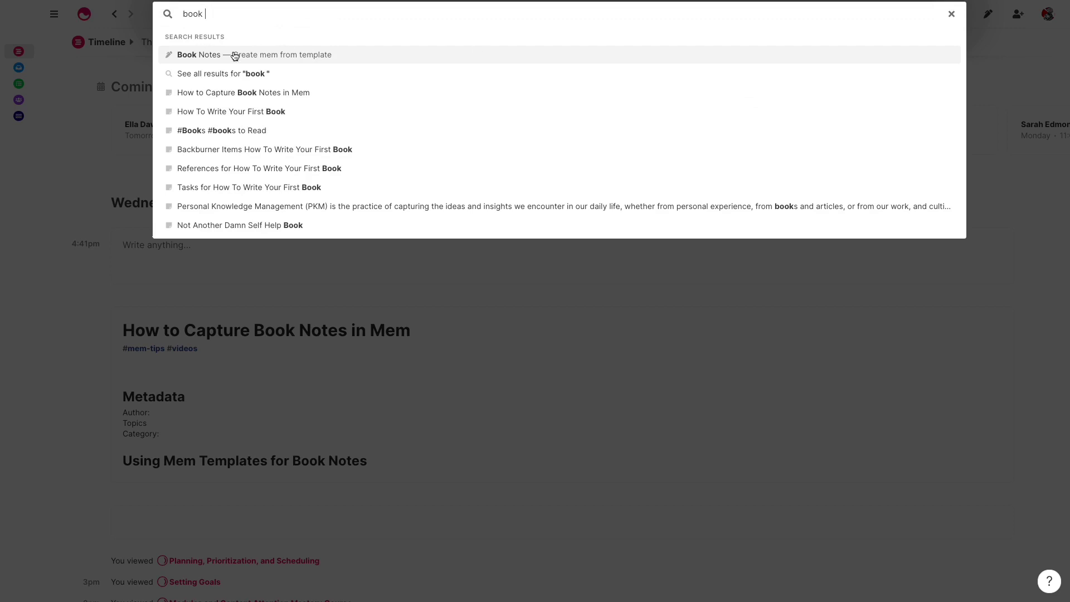
click(317, 60)
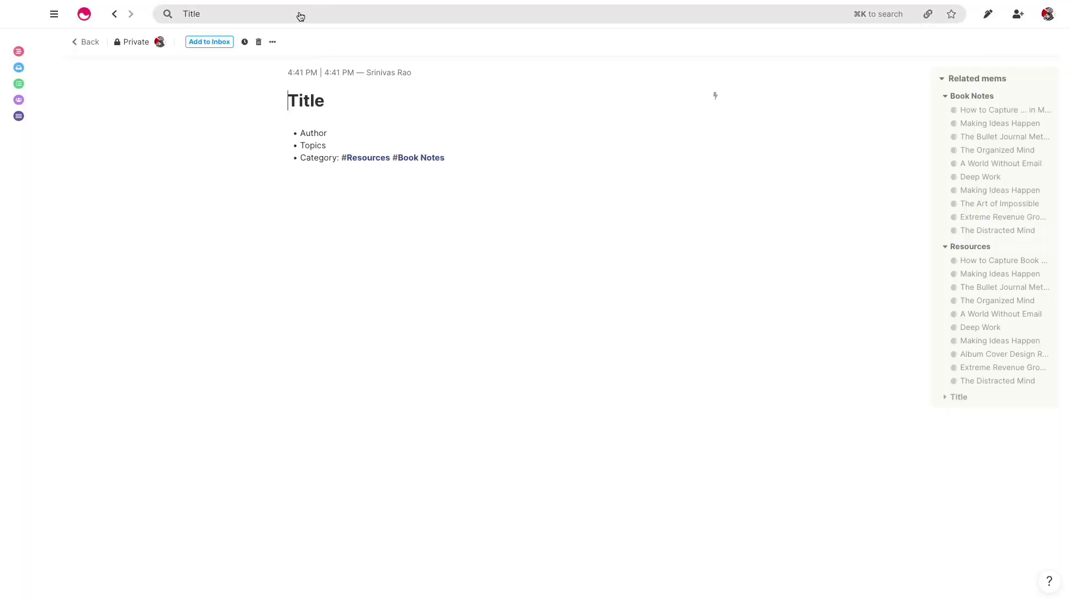
Step: Tag Author with #Jeffrey Shaw and Topics with #self Employment
click(344, 135)
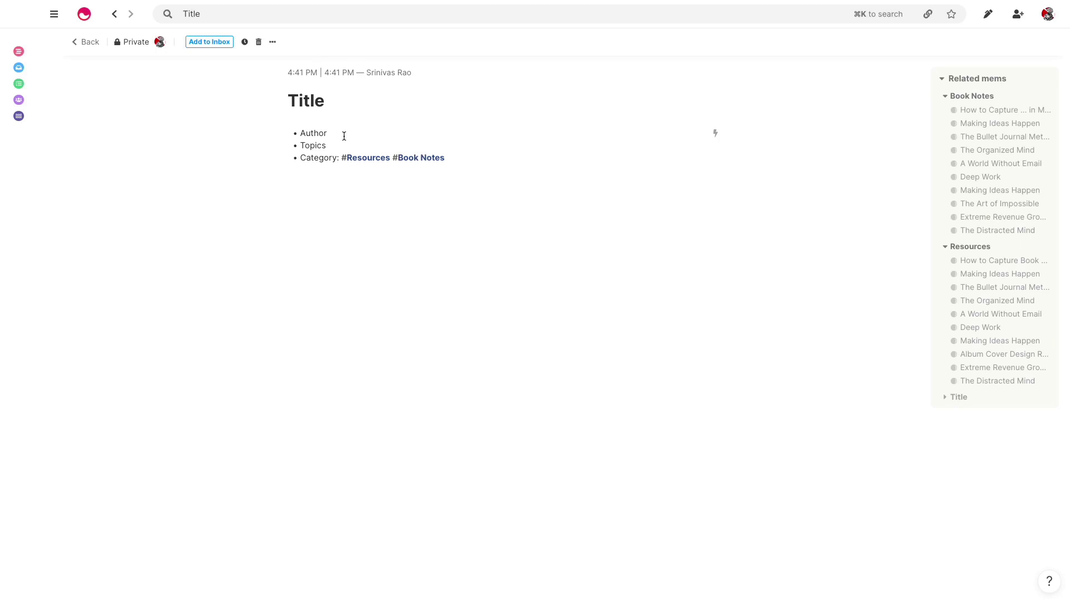
text(: #jeffre)
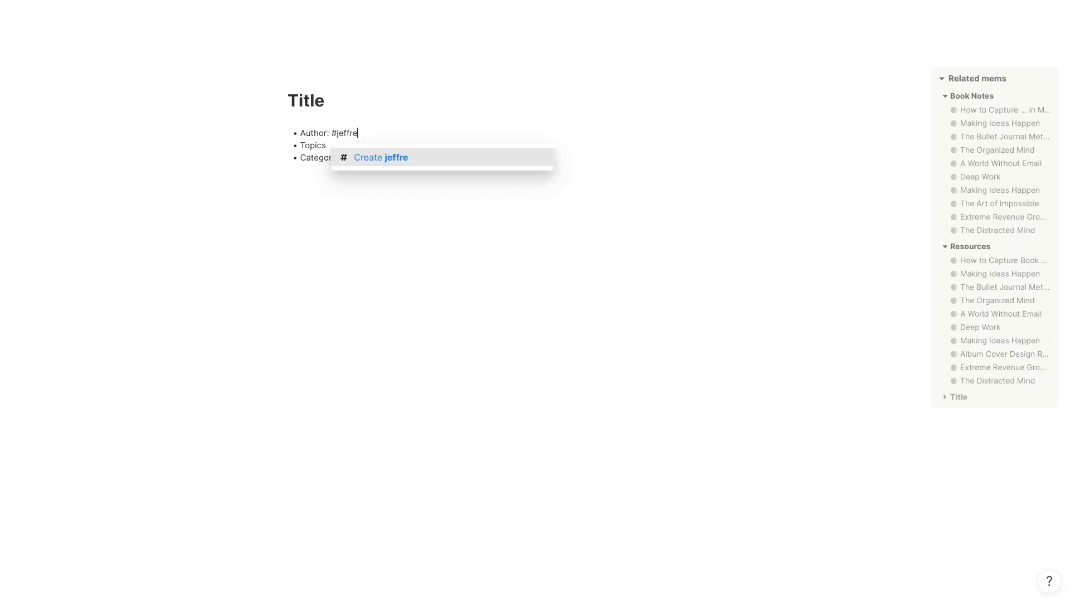
key(Return)
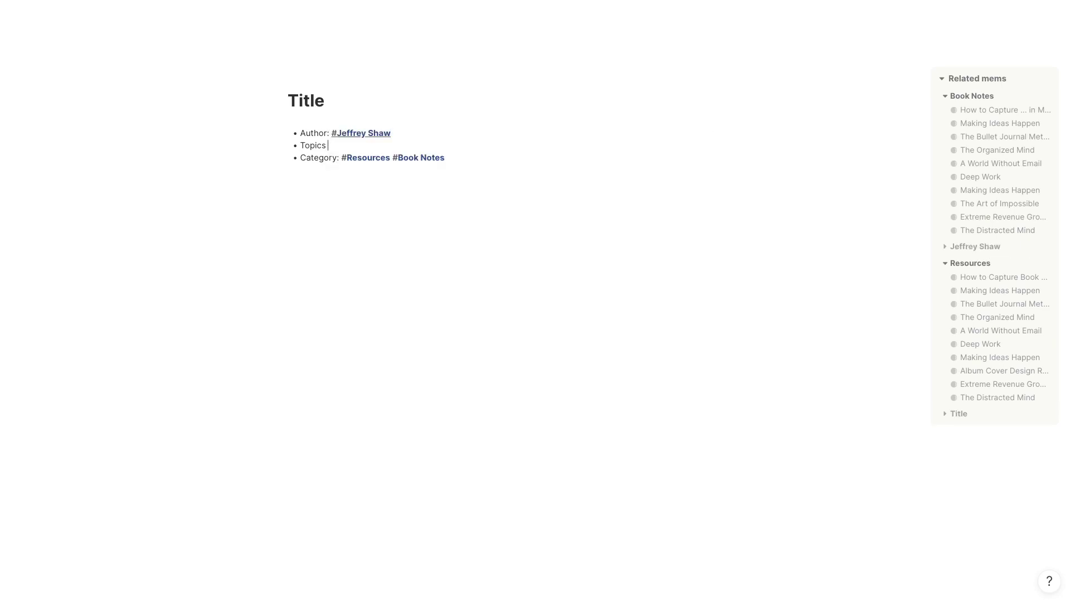
text(#self)
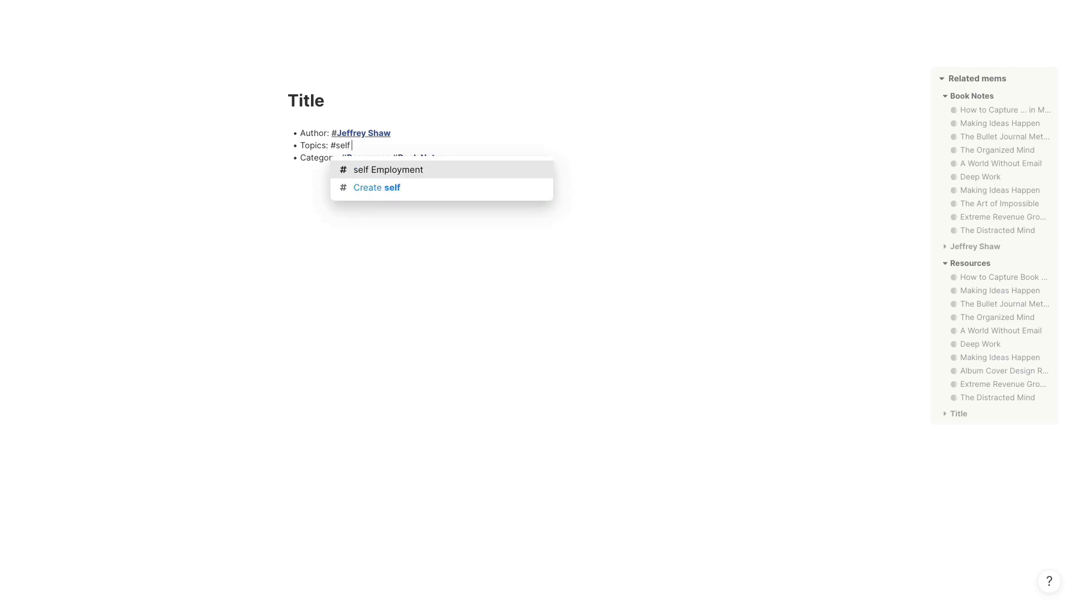
key(Return)
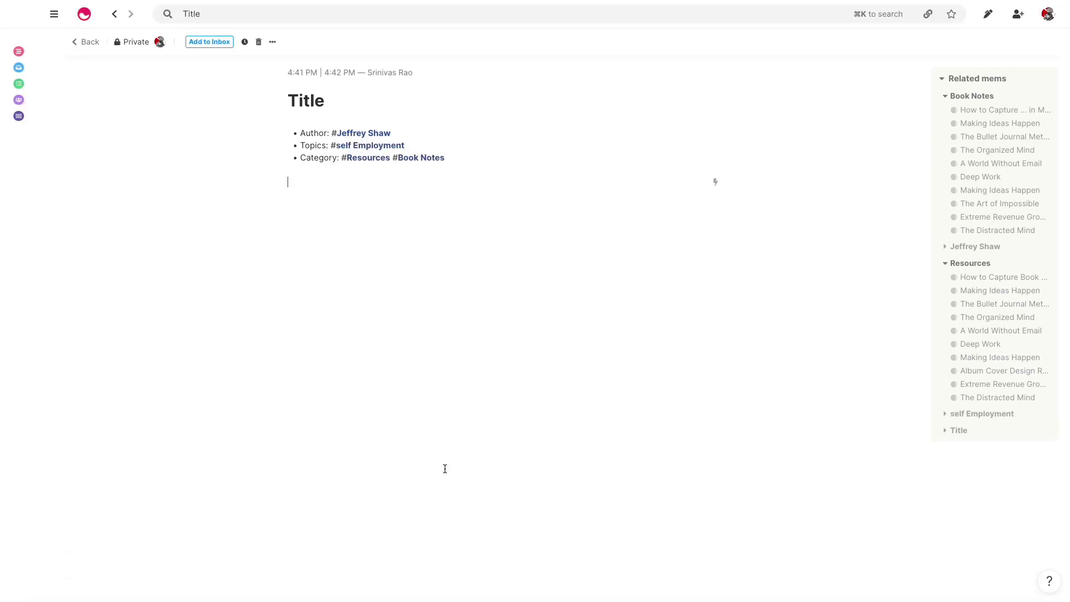
Step: In Notion, open The Self-Employed Life entry from the Readwise page as a full page
mouse_move(498, 597)
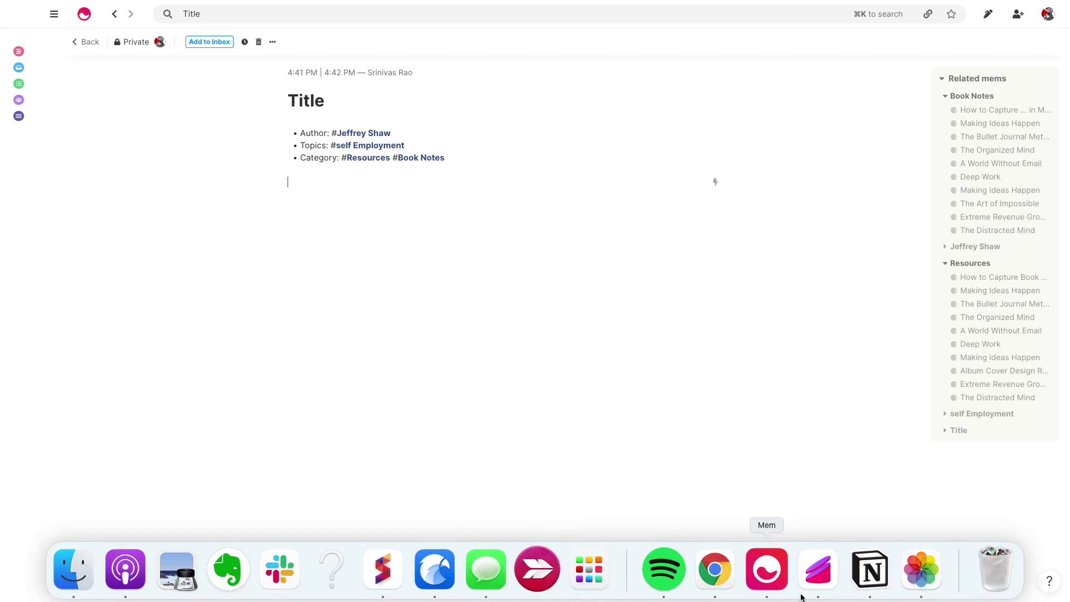
click(861, 581)
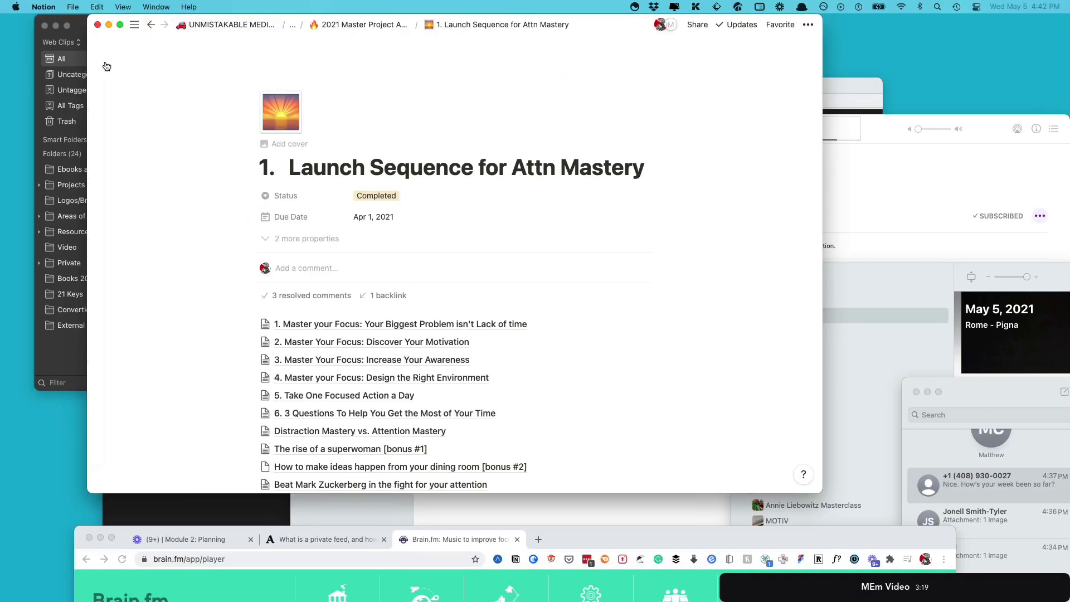
click(126, 80)
text(read)
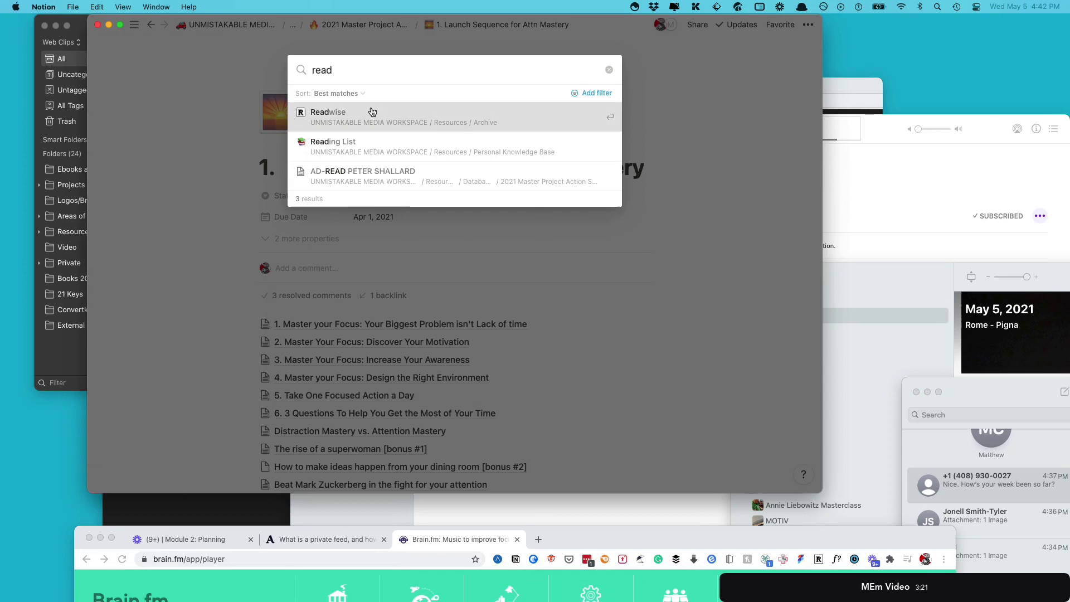
key(Return)
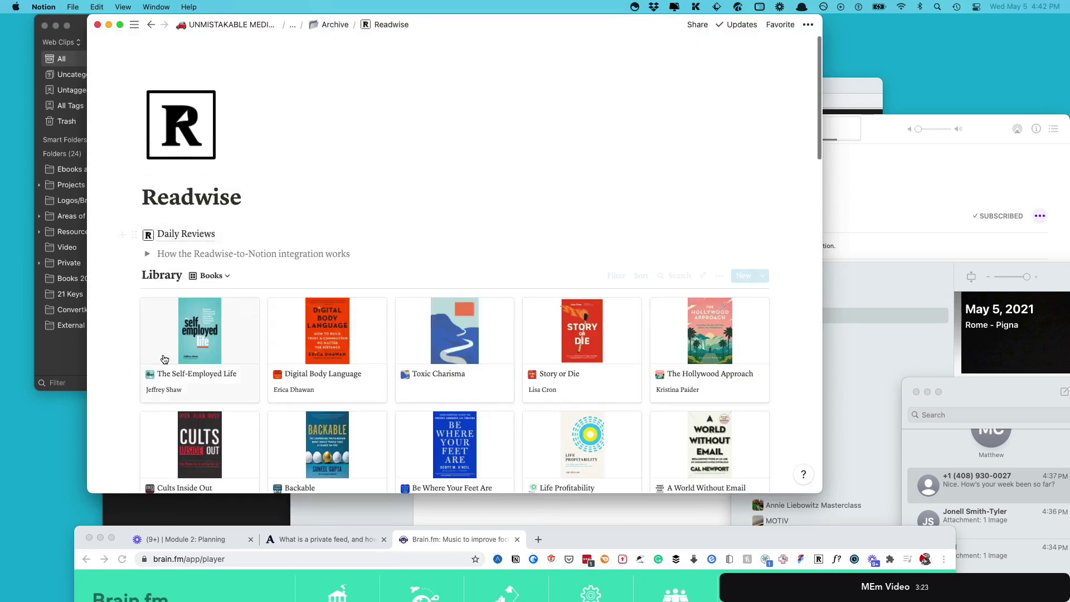
click(201, 347)
click(231, 67)
Step: Select the highlight blocks starting from the INTRODUCTION heading
scroll(384, 317, down, 5)
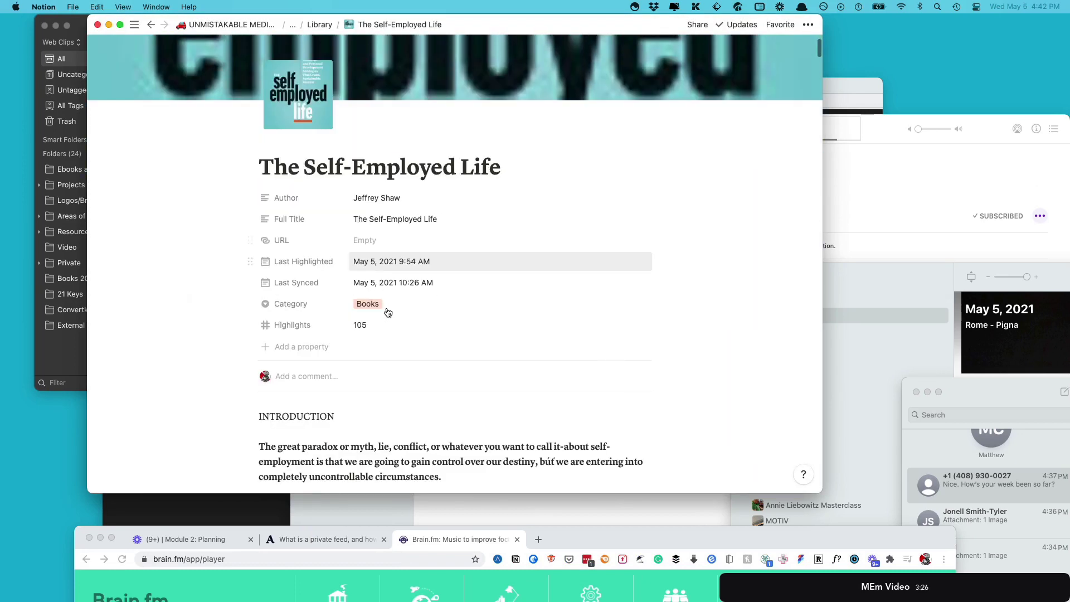
scroll(413, 321, down, 2)
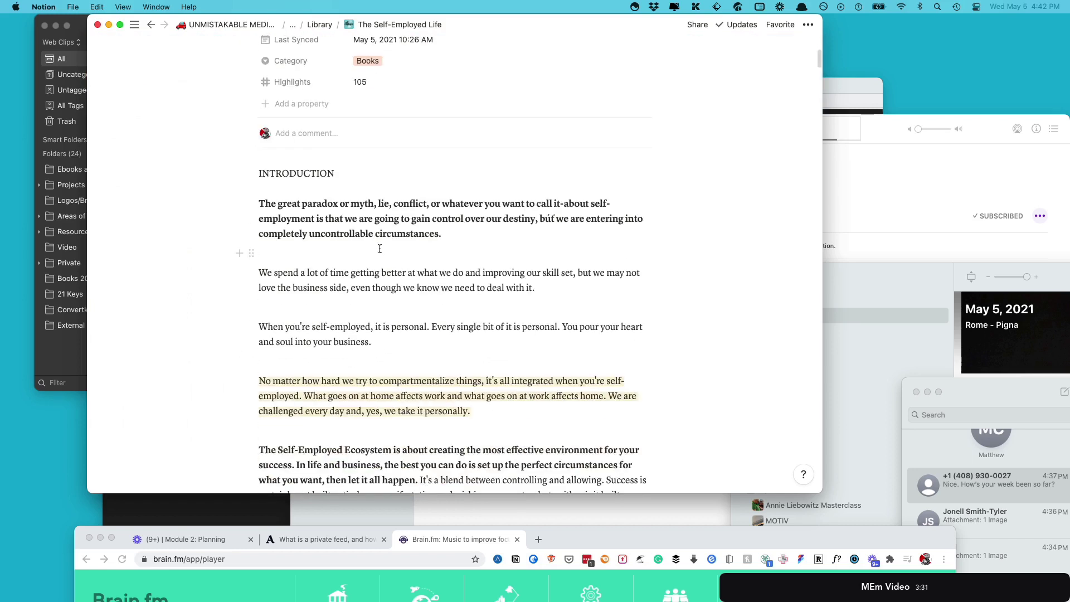
scroll(379, 252, down, 1)
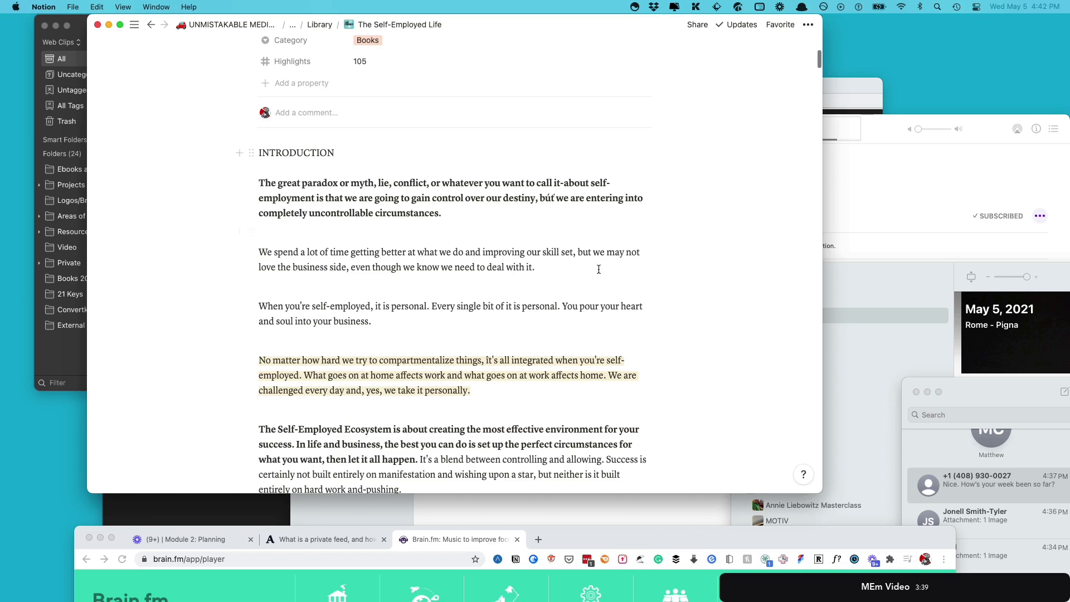
drag(348, 181, 351, 267)
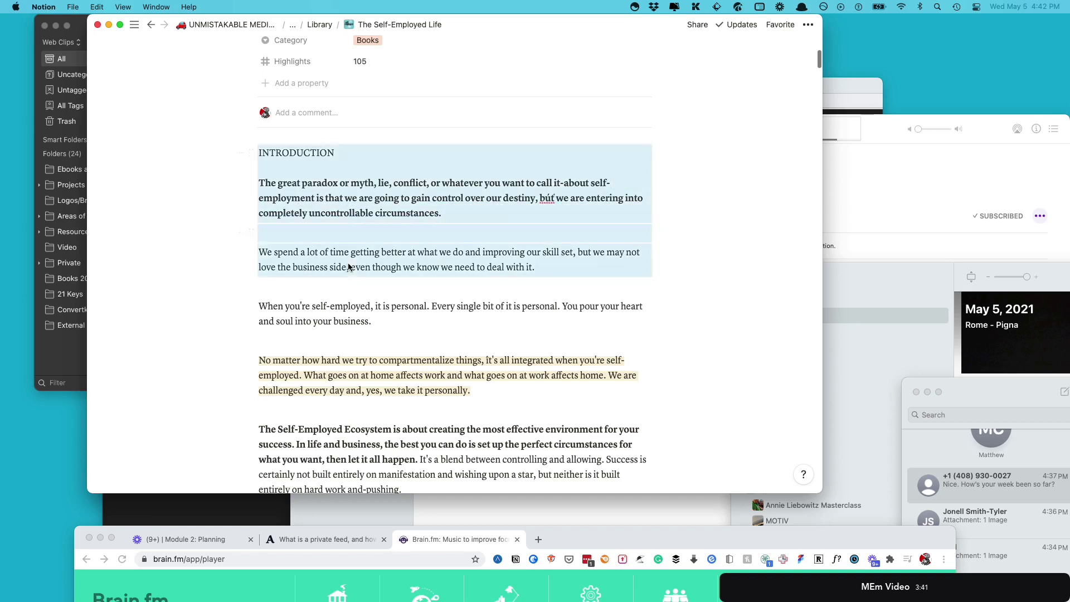
click(297, 197)
drag(288, 333, 395, 399)
click(282, 155)
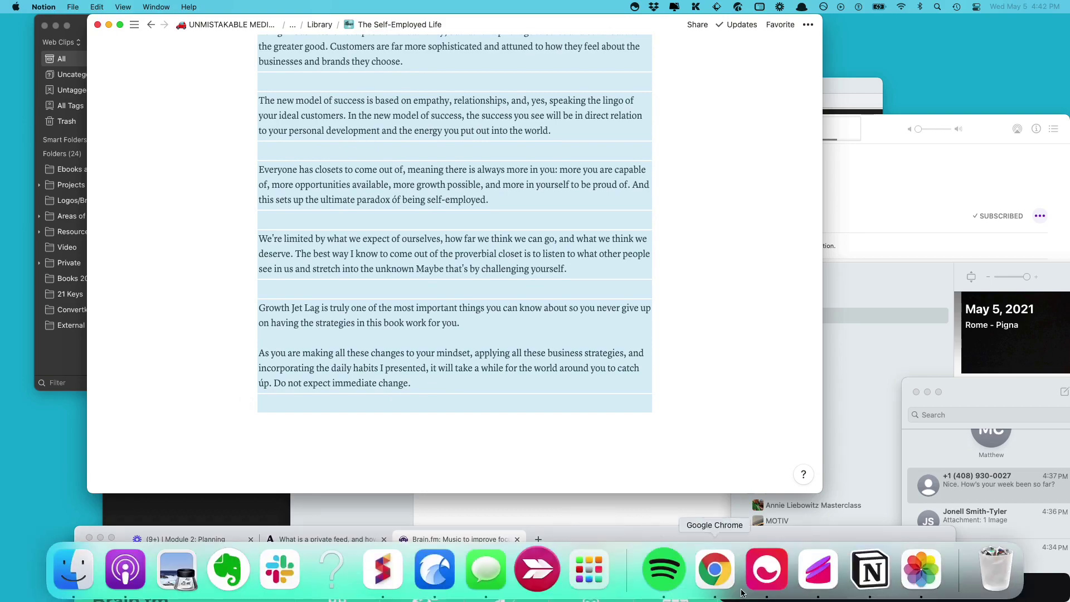
Step: Paste the copied Self-Employed Life highlights into the Mem note
click(716, 573)
key(super+v)
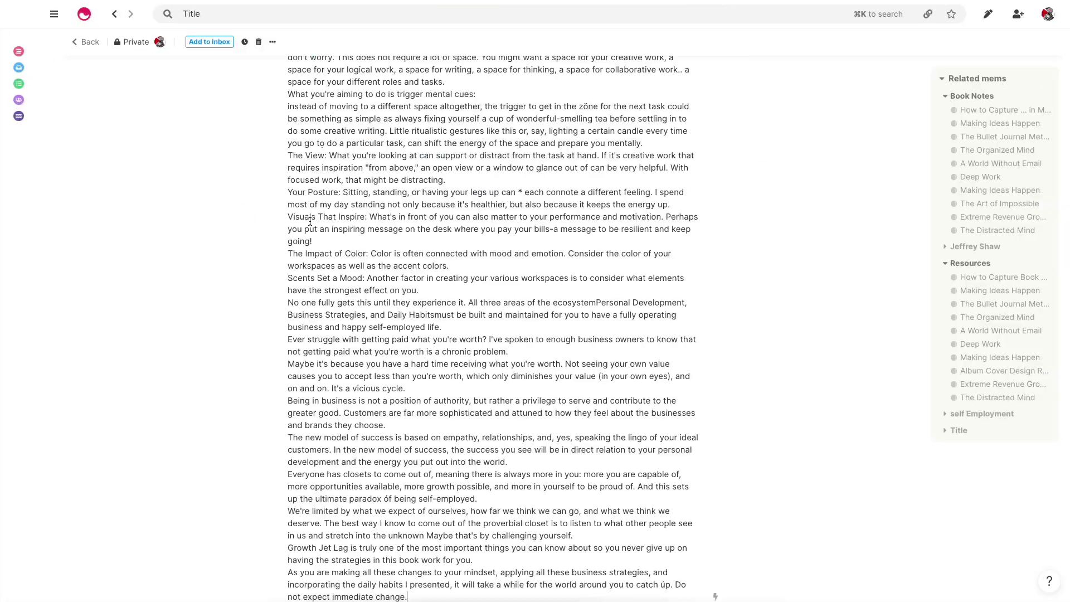
scroll(359, 239, up, 5)
scroll(359, 240, up, 20)
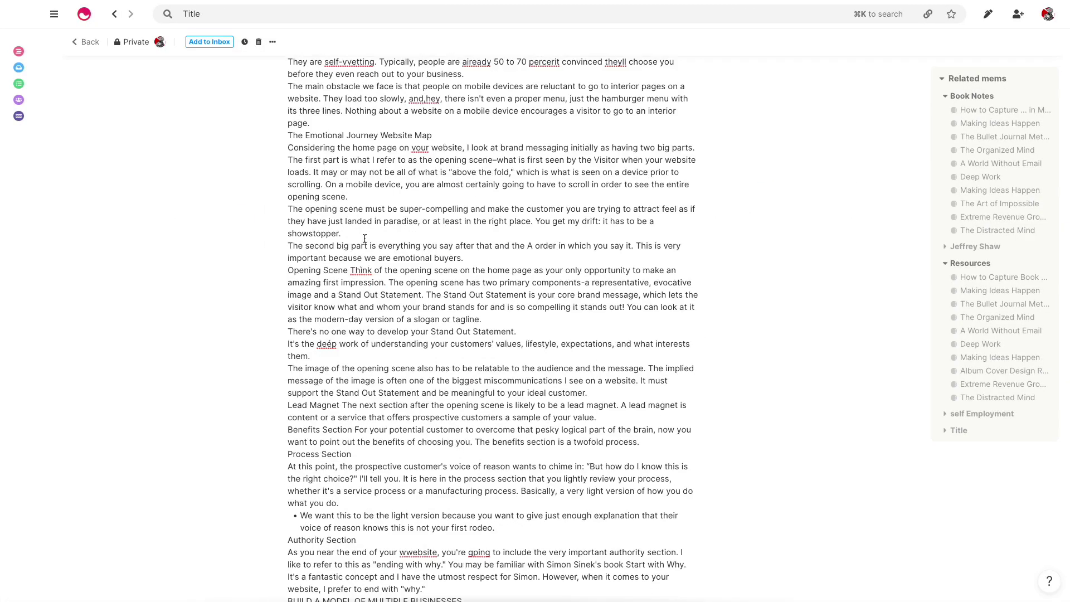
scroll(367, 240, up, 3)
scroll(367, 240, down, 5)
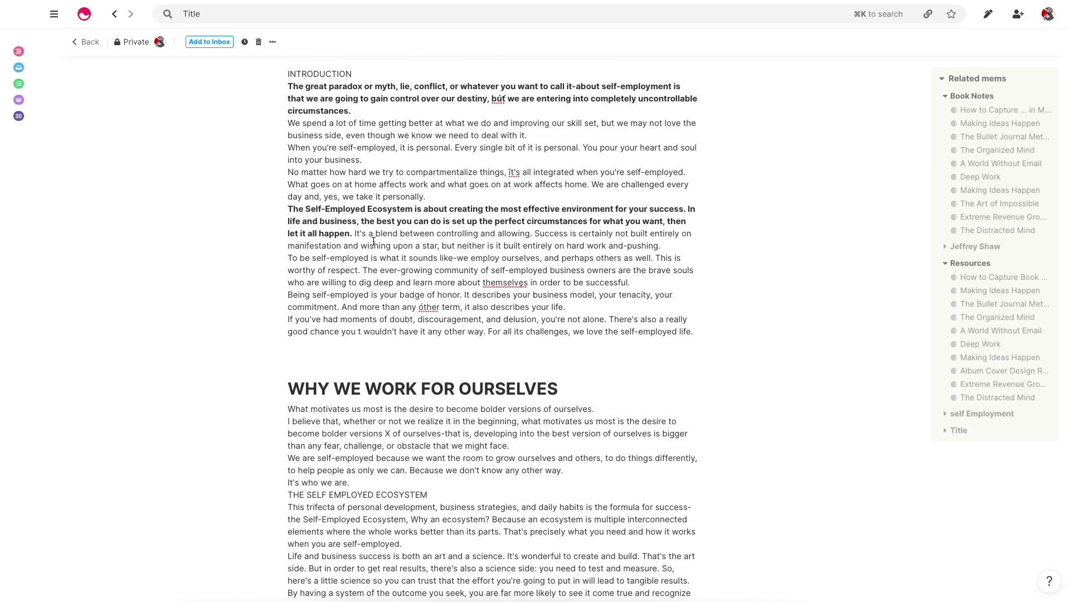
Step: Add blank lines after 'It's who we are.', the Life and business paragraph, and 'tangible results.'
click(366, 318)
key(Return)
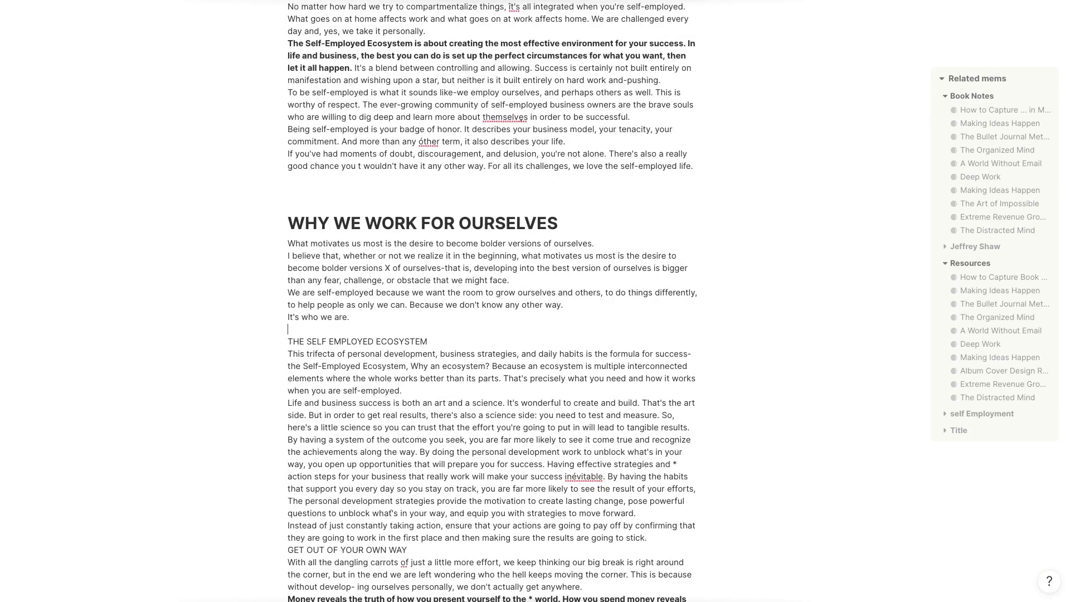
key(Down)
key(Down)
key(Down)
key(Down)
key(Down)
key(Return)
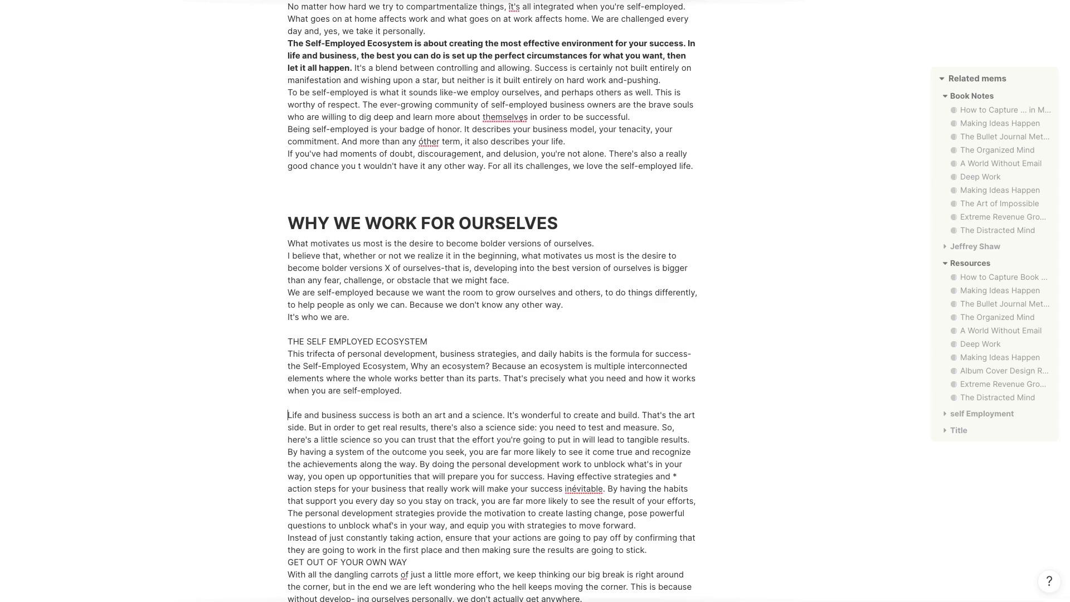
key(Down)
key(Down)
key(End)
key(Return)
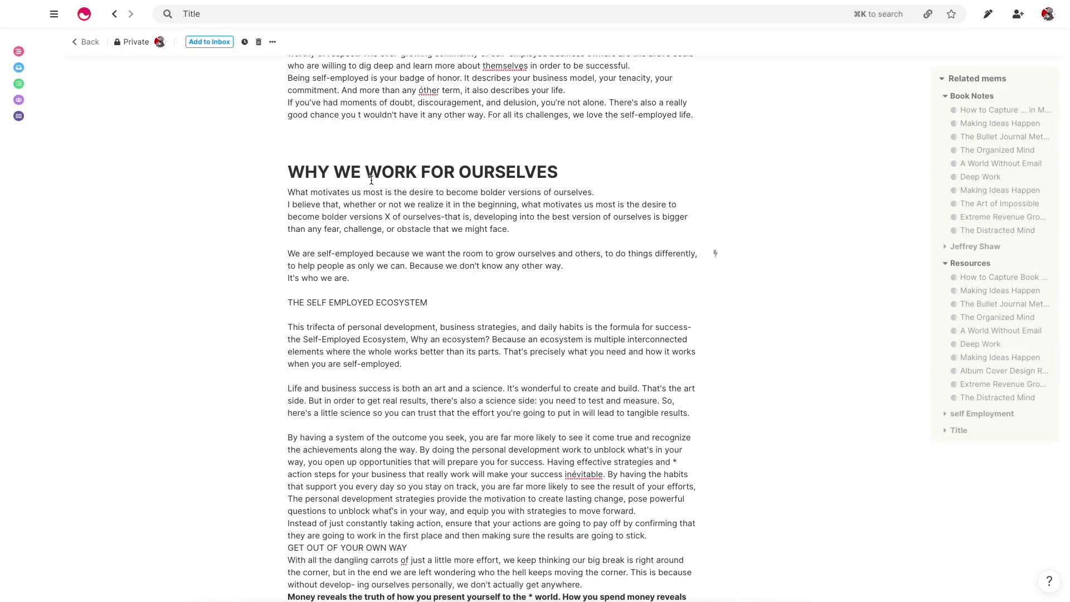
scroll(460, 222, down, 2)
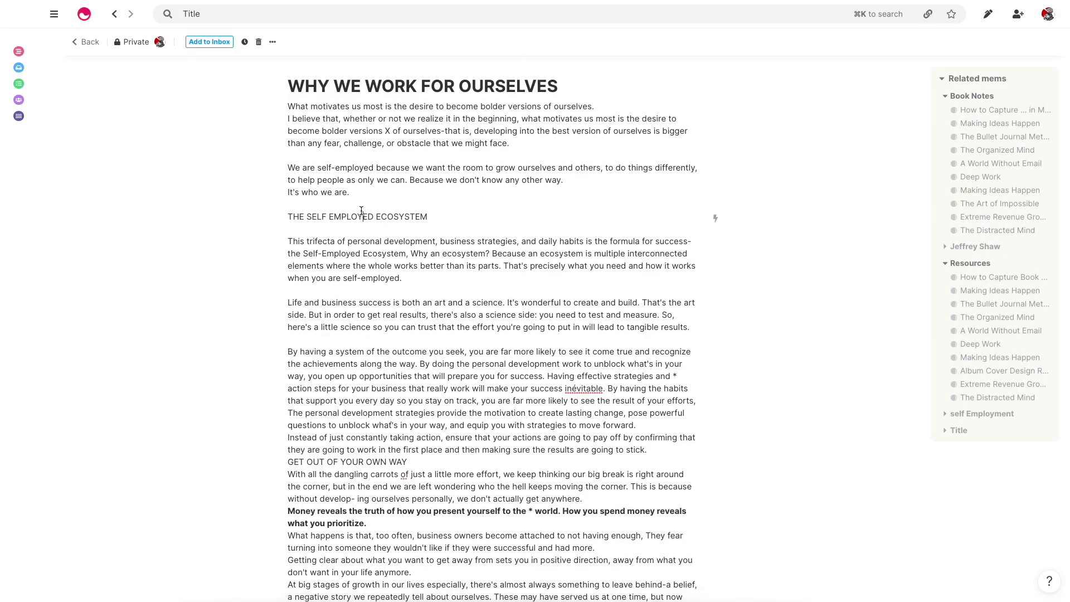
Step: Make THE SELF EMPLOYED ECOSYSTEM and GET OUT OF YOUR OWN WAY H2 headings
triple_click(360, 217)
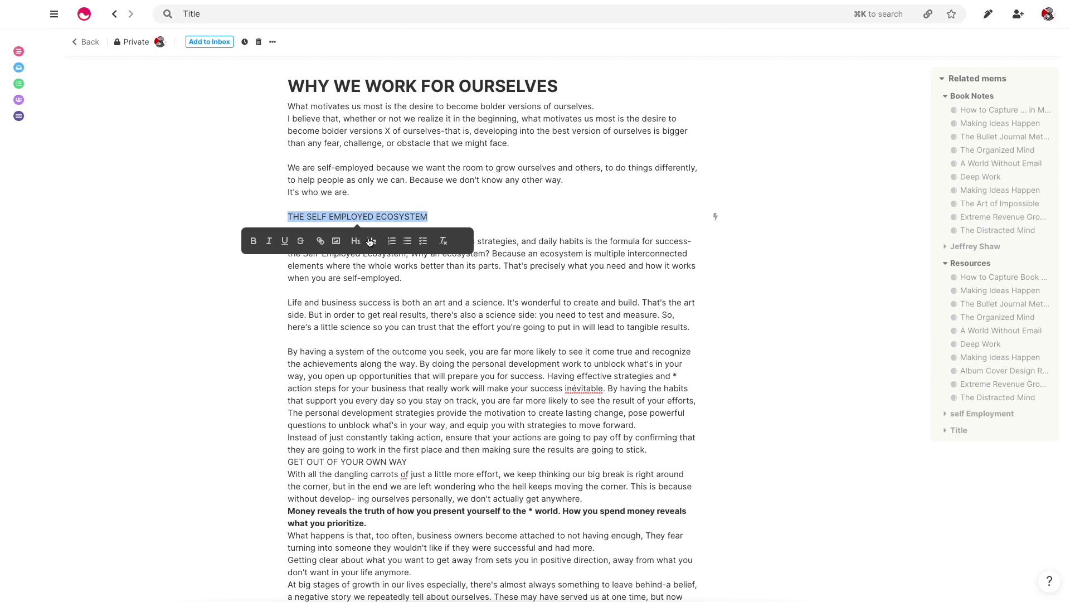
click(370, 241)
click(434, 348)
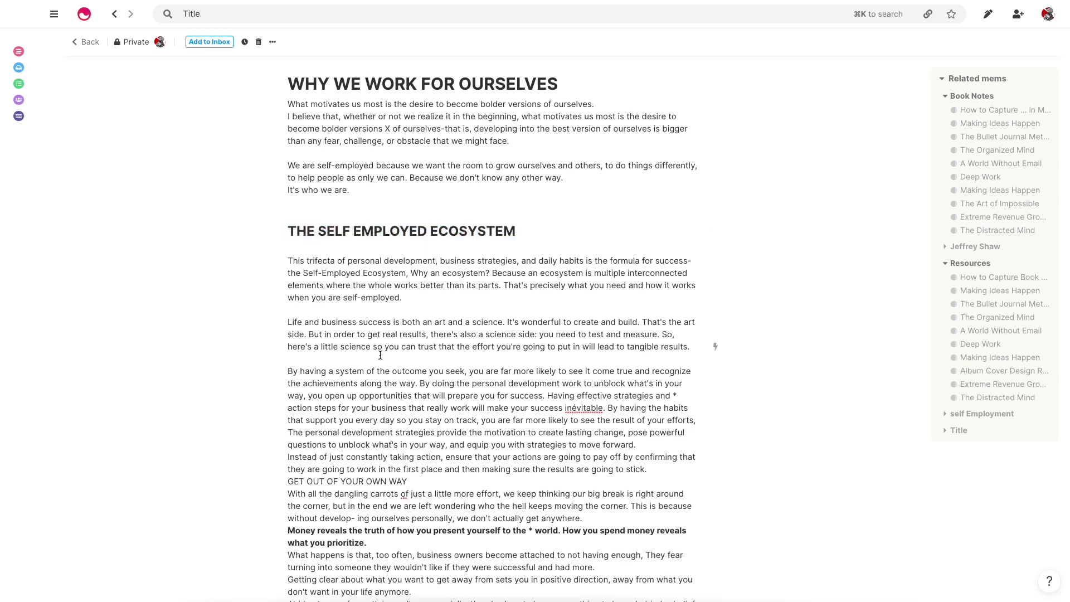
scroll(455, 341, down, 1)
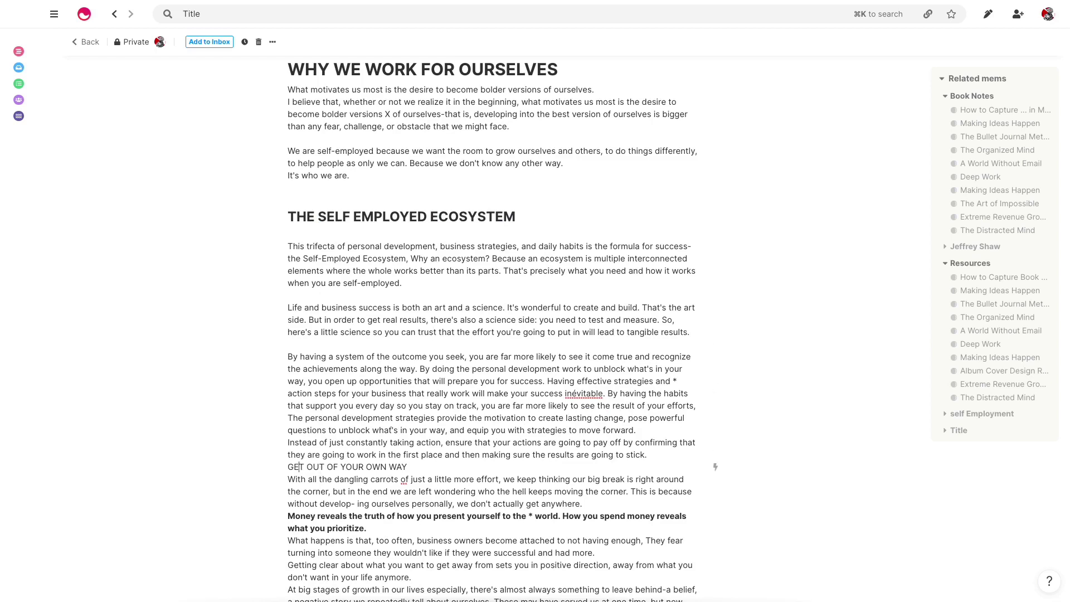
click(288, 467)
key(Return)
key(Return)
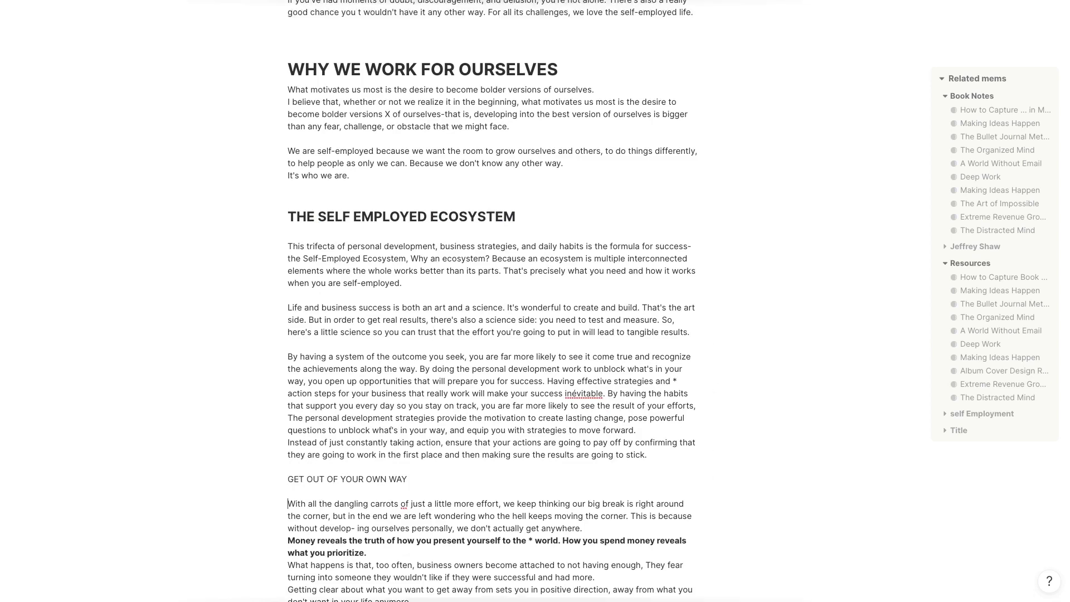
triple_click(332, 480)
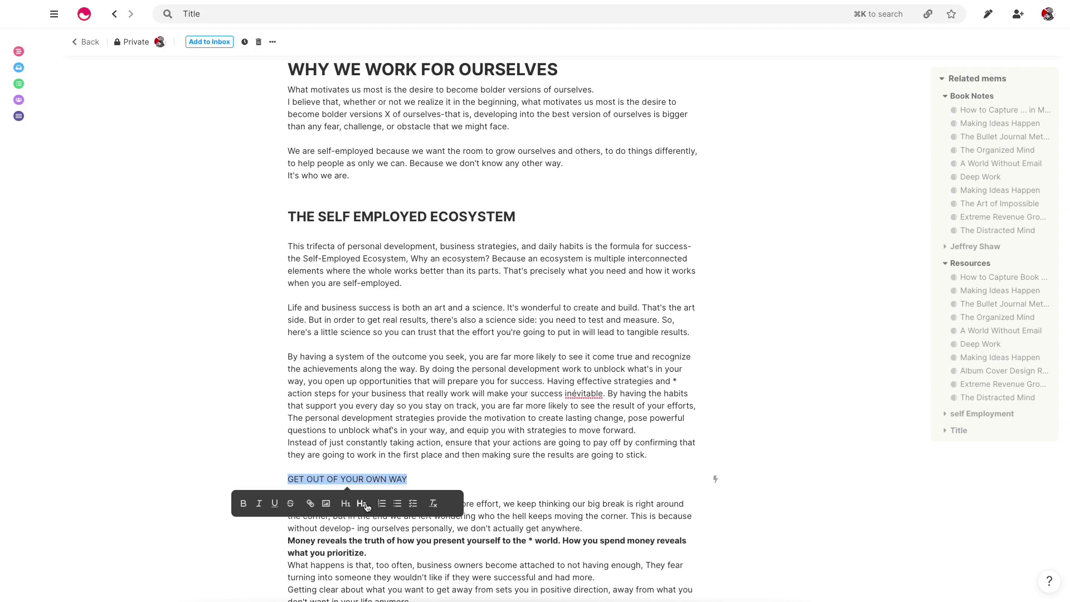
click(362, 505)
click(434, 296)
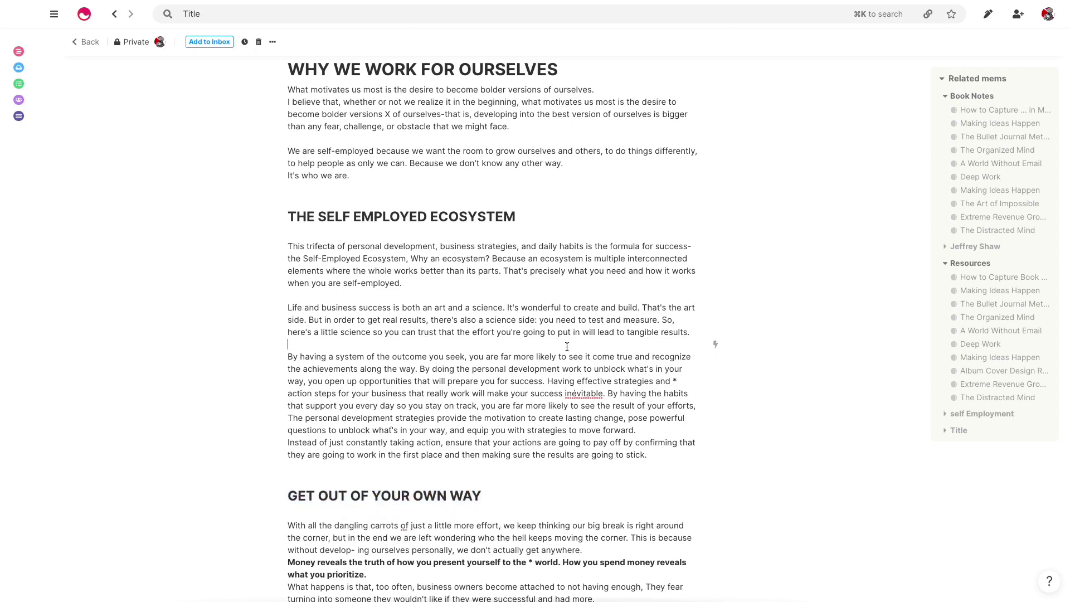
scroll(539, 346, down, 1)
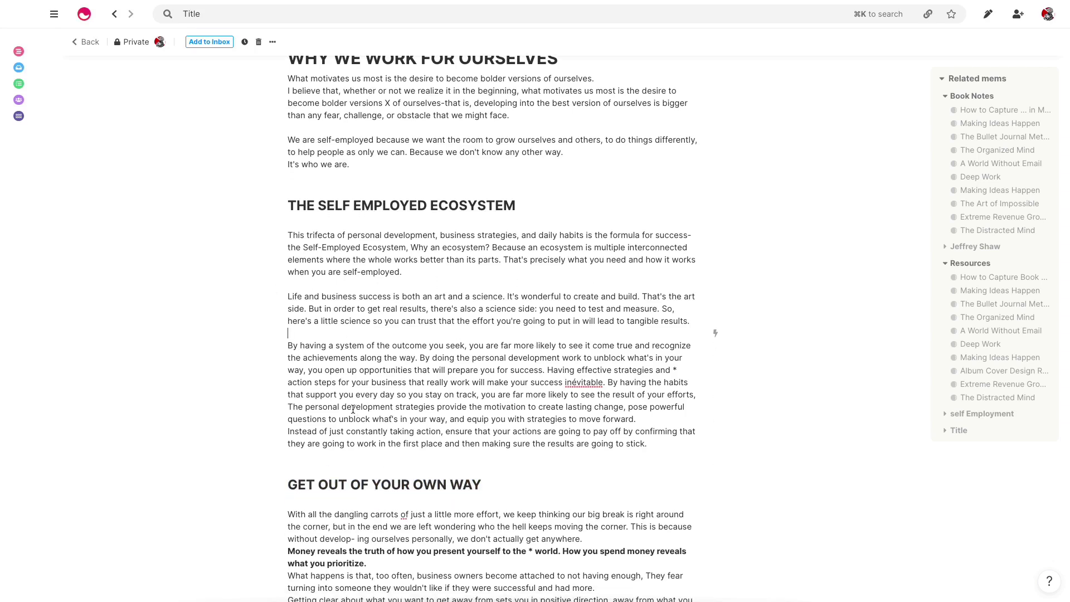
Step: Add blank lines before the personal development, Self-Employed Ecosystem, No matter how hard and We spend a lot paragraphs
click(289, 406)
key(Return)
scroll(395, 378, up, 5)
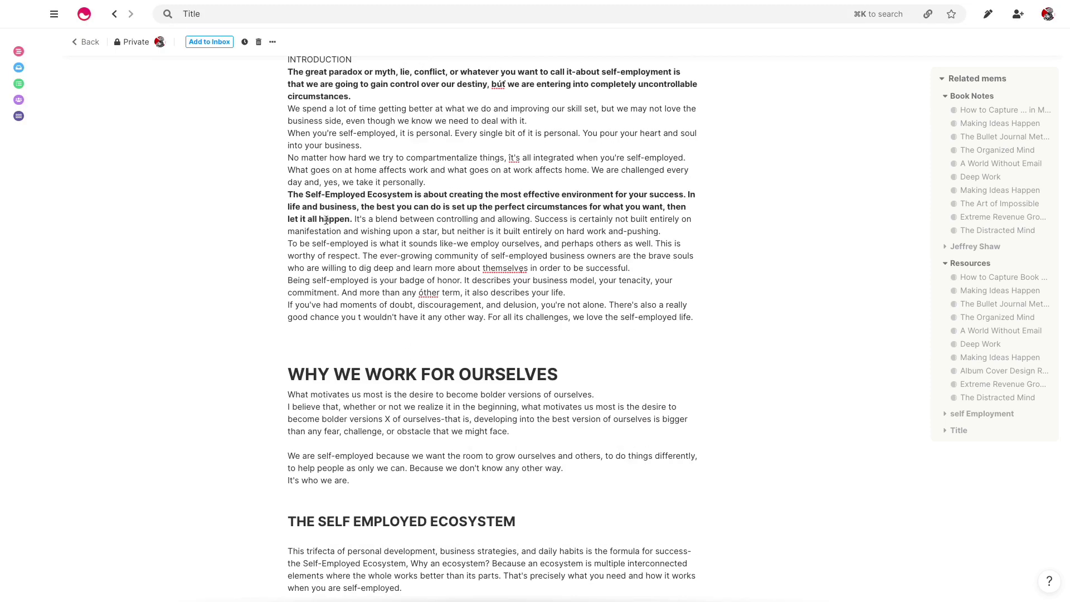
click(295, 195)
key(Return)
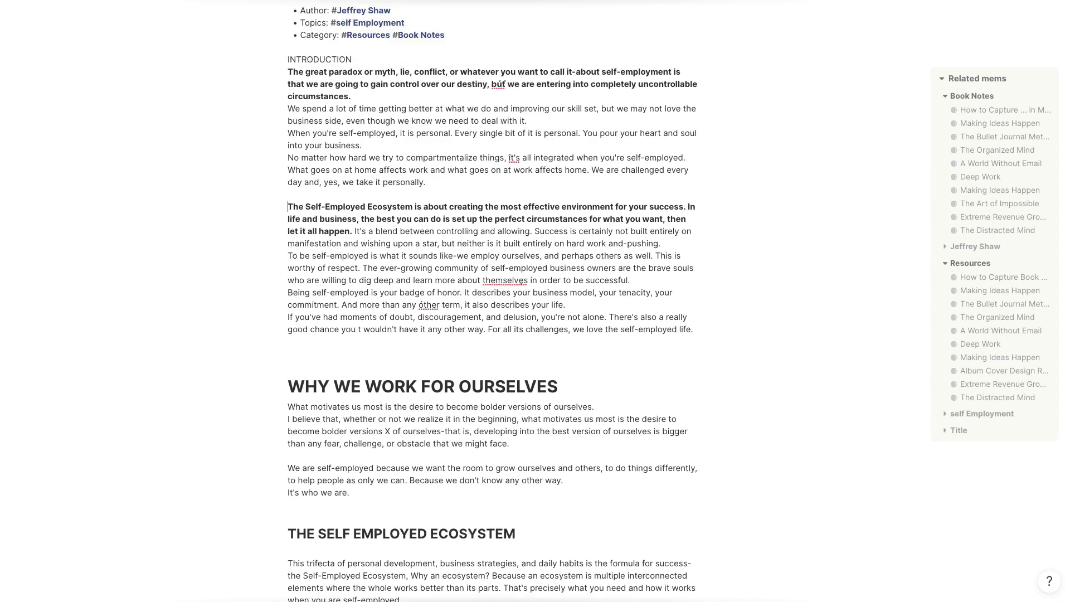
key(Return)
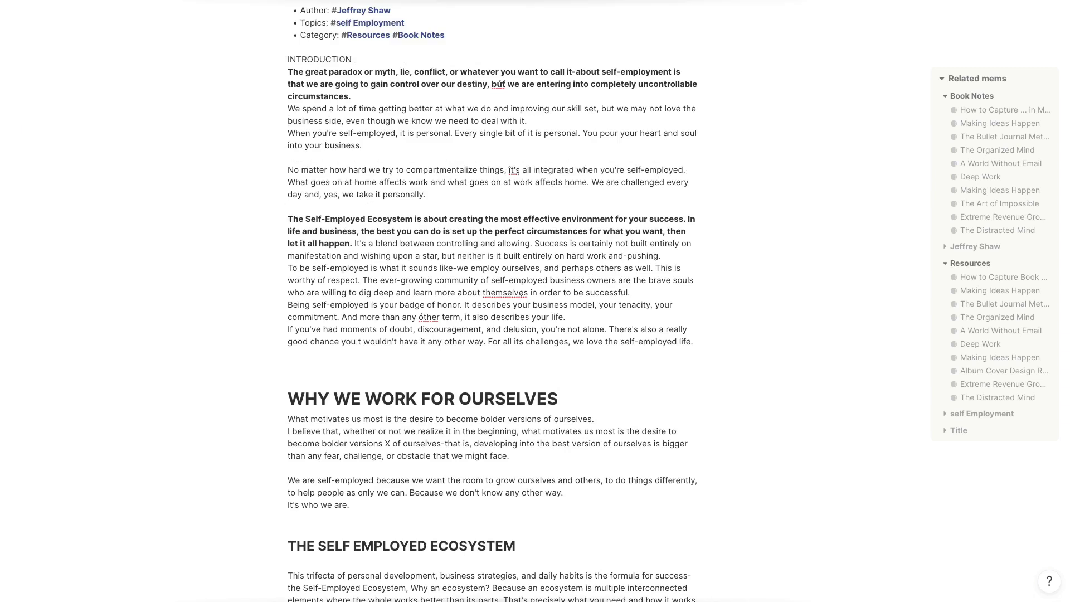
key(Up)
key(Return)
scroll(400, 252, up, 4)
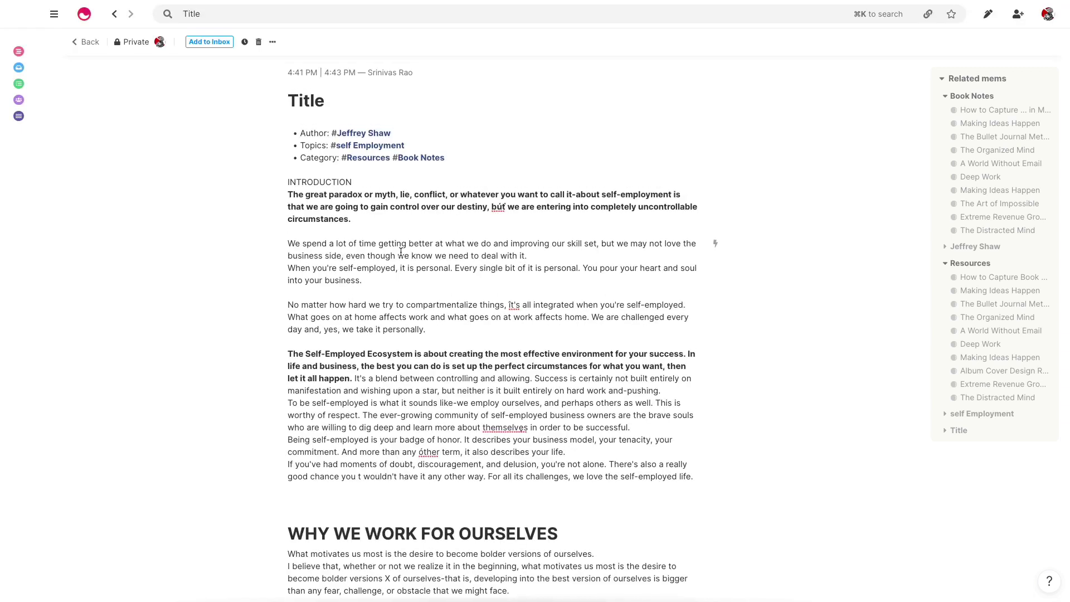
Step: Open the Title mem from the Jeffreyshaw tag list and retitle it 'The Self Employed Life'
click(378, 139)
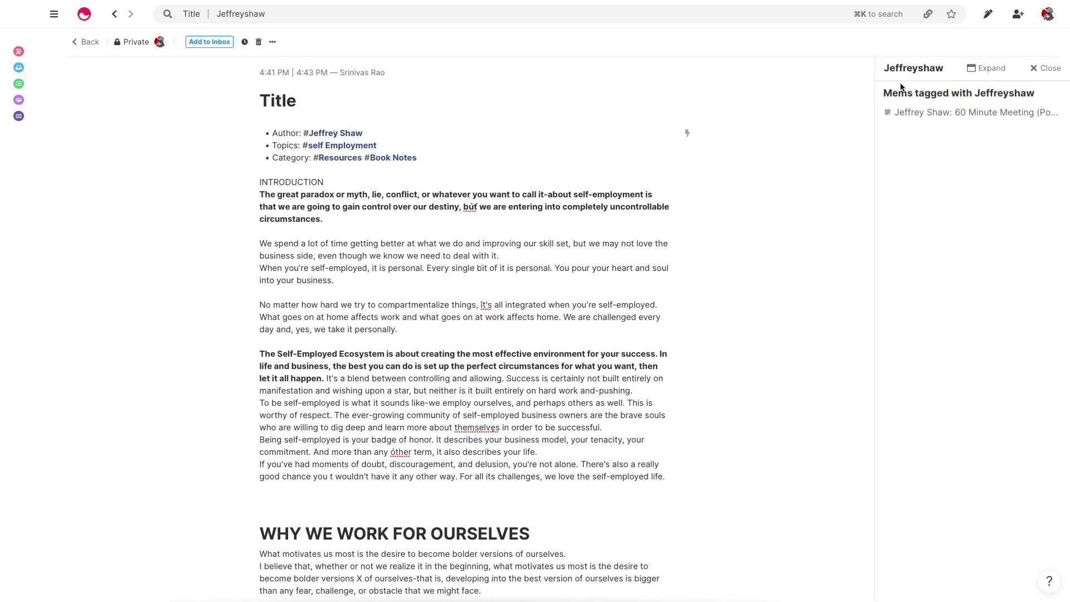
click(919, 73)
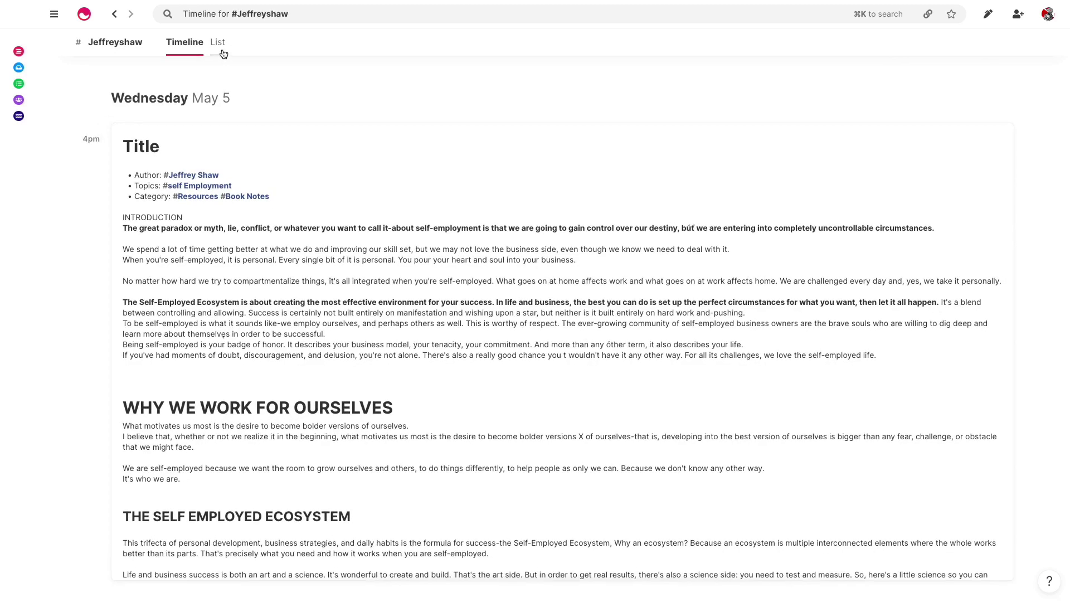
click(217, 43)
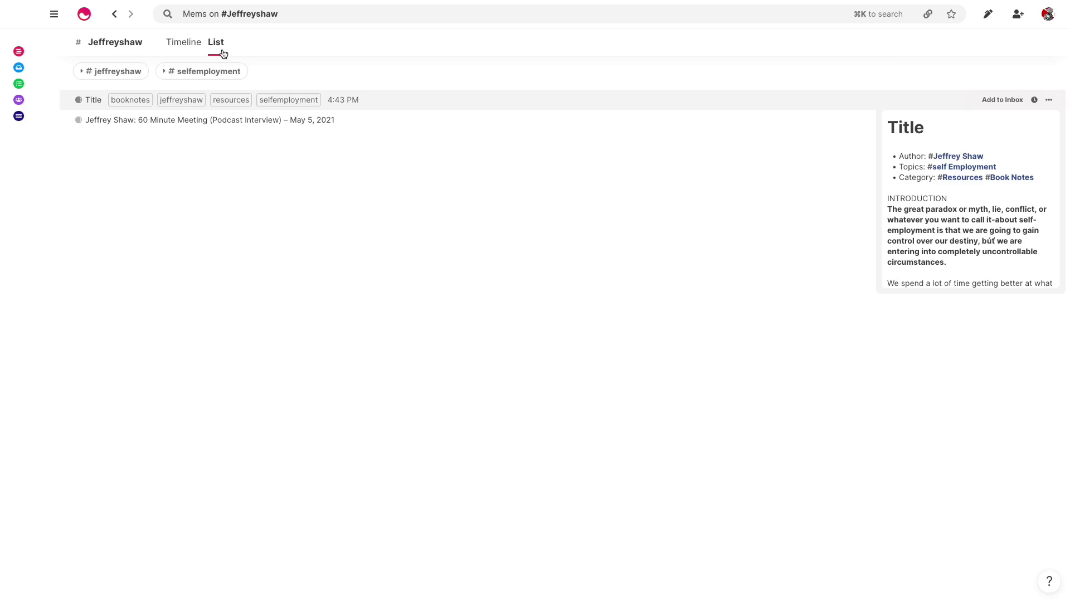
click(115, 100)
double_click(348, 113)
text(The Self)
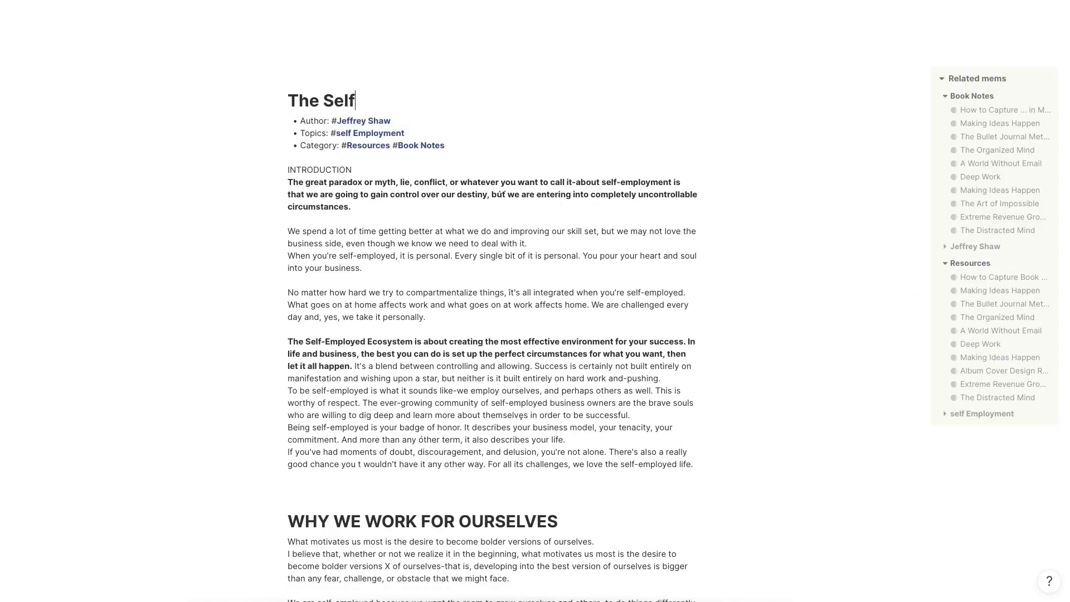
text( Employed Life)
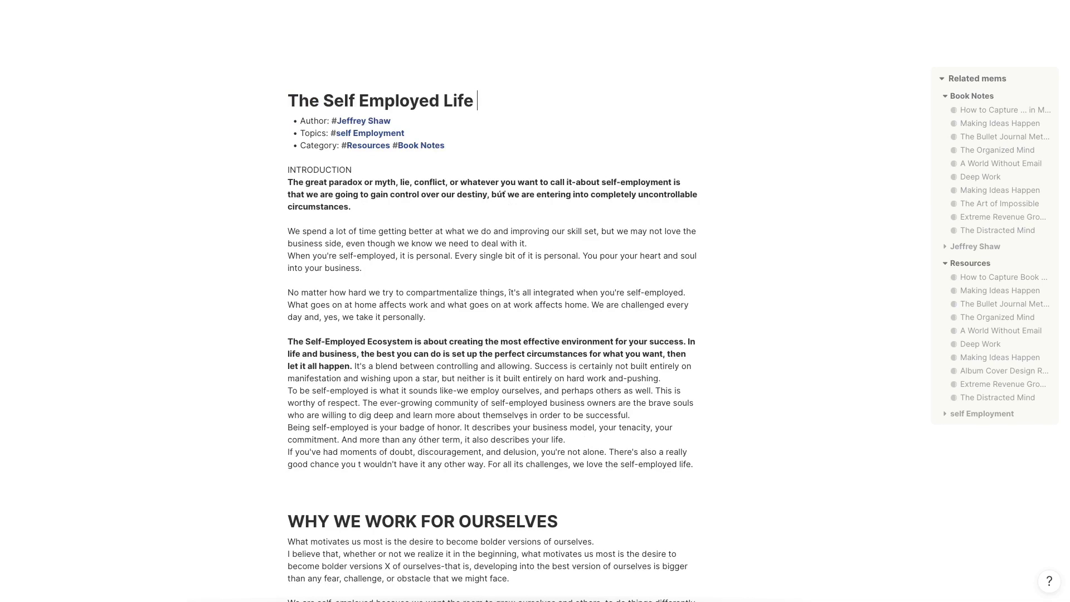
click(361, 123)
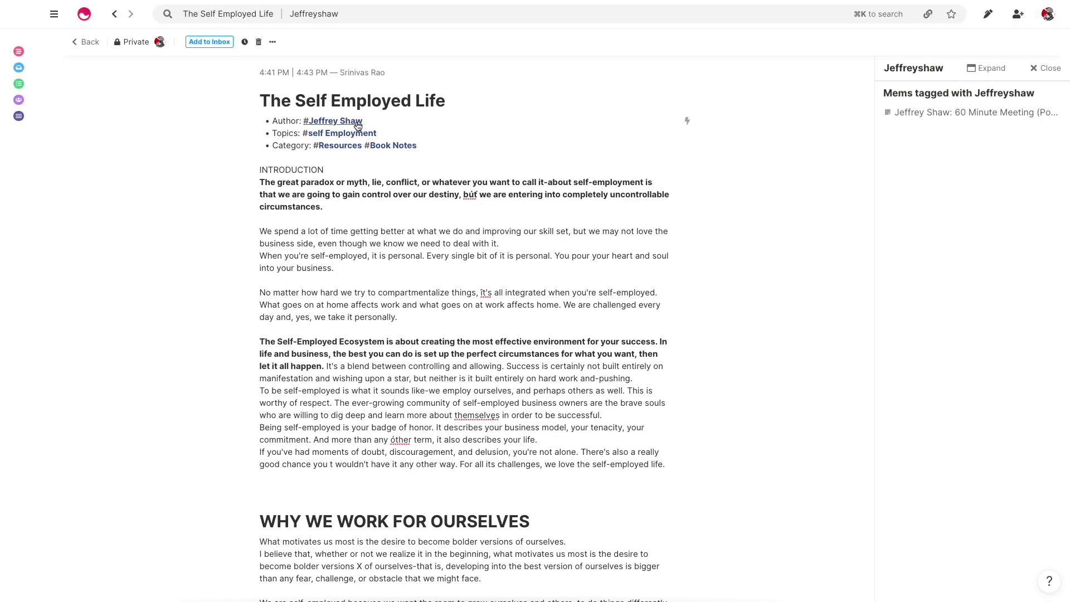
Step: Expand the Jeffreyshaw tag page as a list and preview The Self Employed Life mem
click(971, 68)
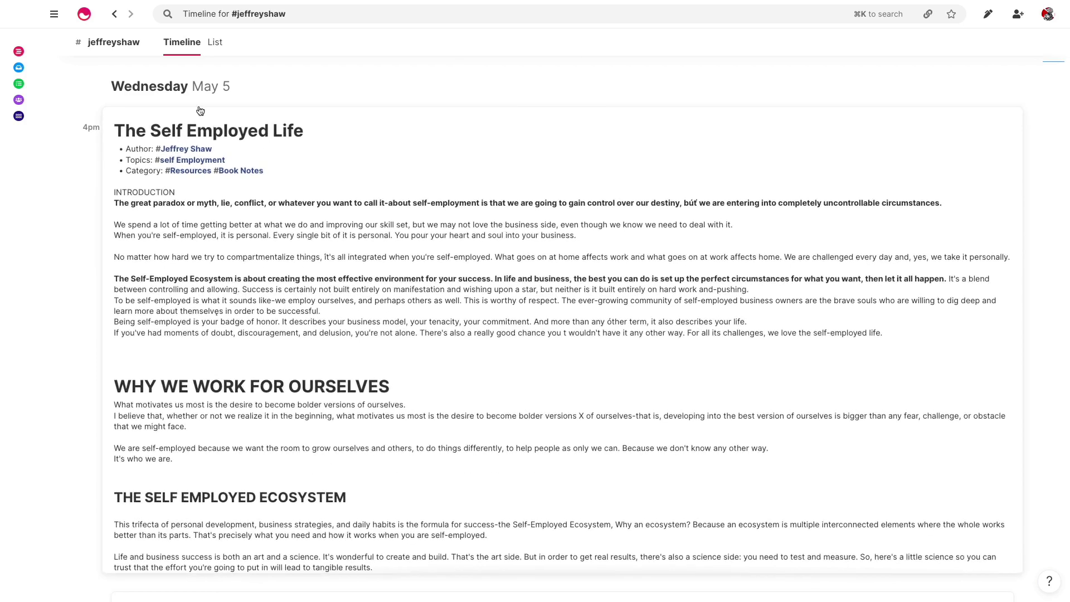
click(214, 42)
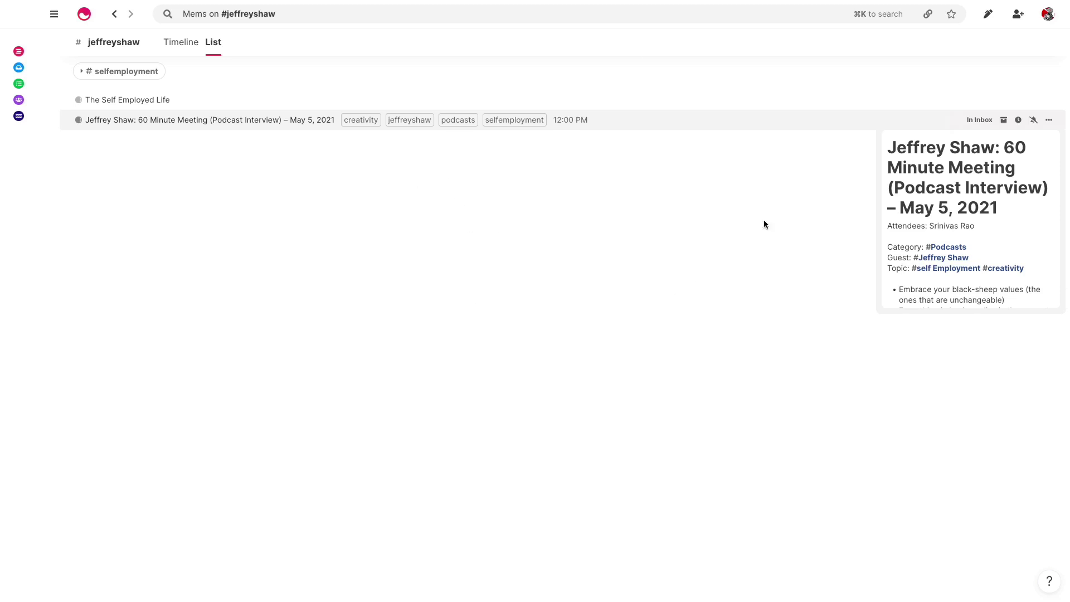
key(Up)
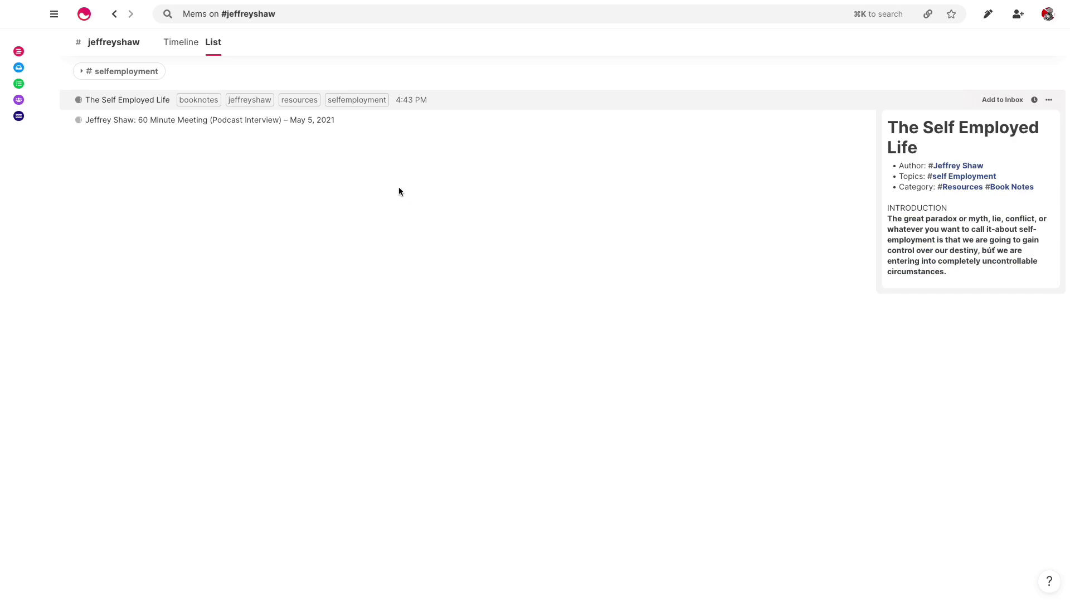
mouse_move(655, 3)
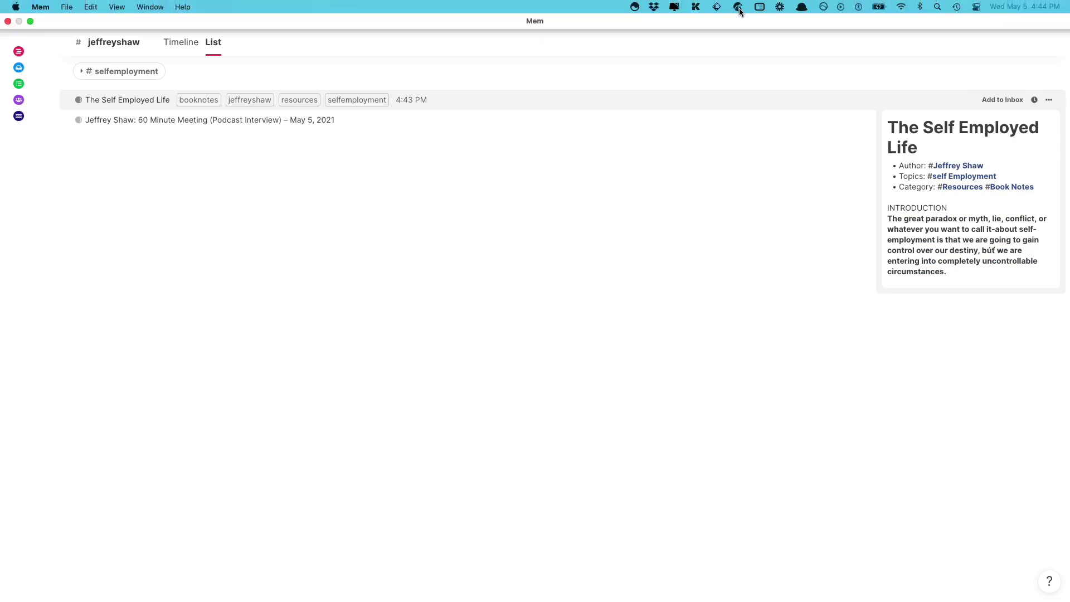